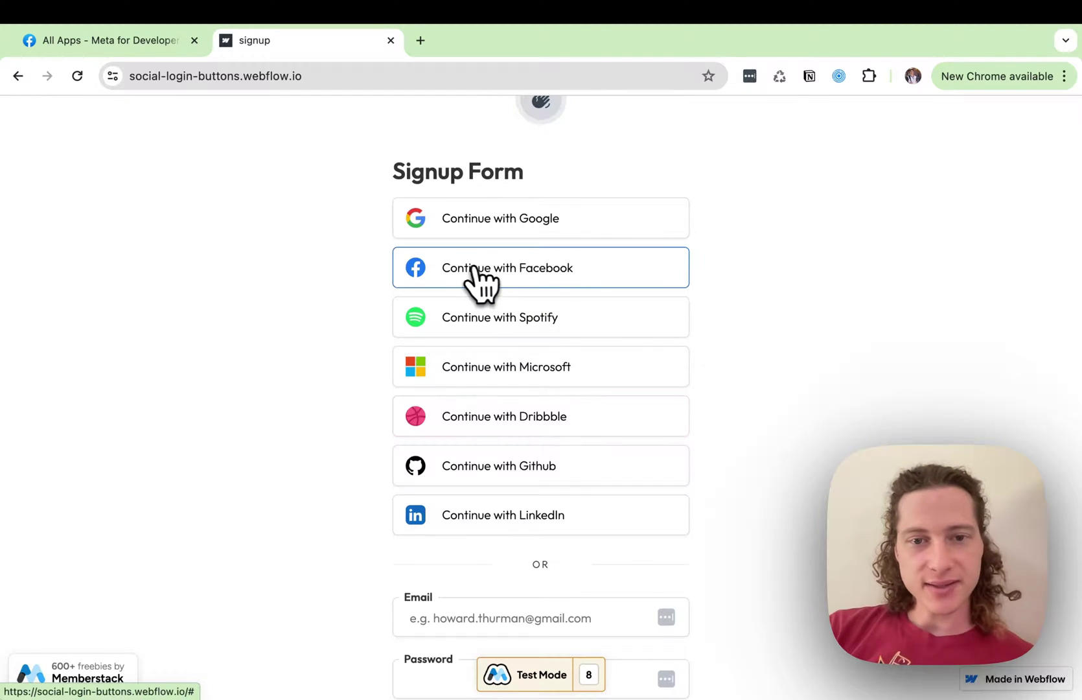
# Try Continue with Facebook on the Webflow signup form, then go back and switch to Meta's All Apps page
pyautogui.click(530, 273)
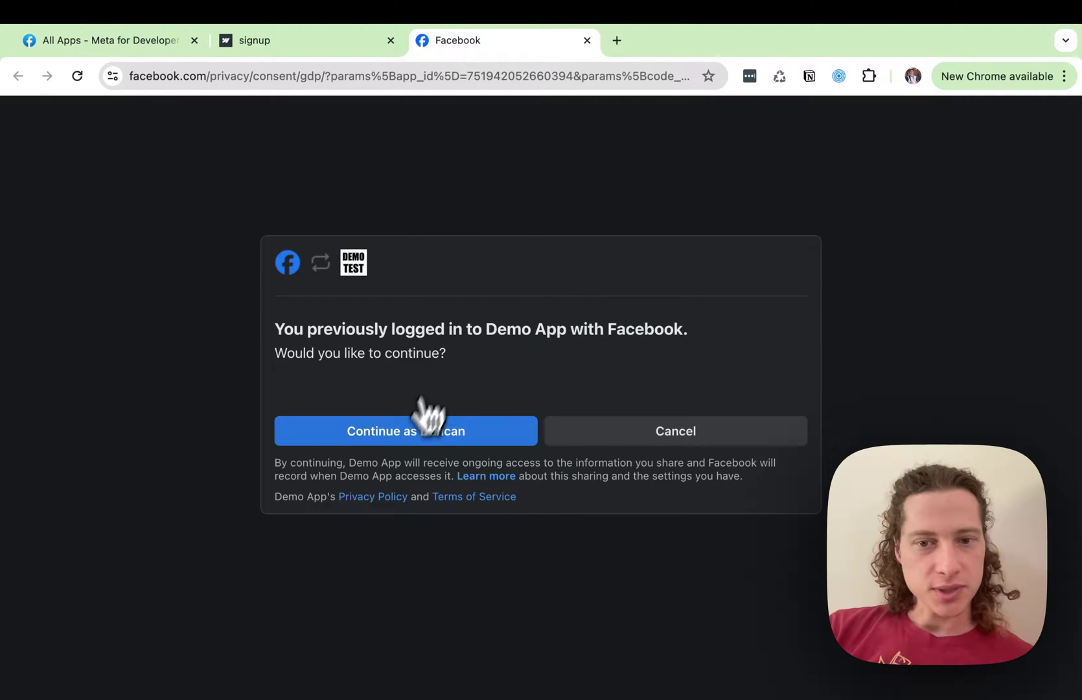
pyautogui.click(322, 46)
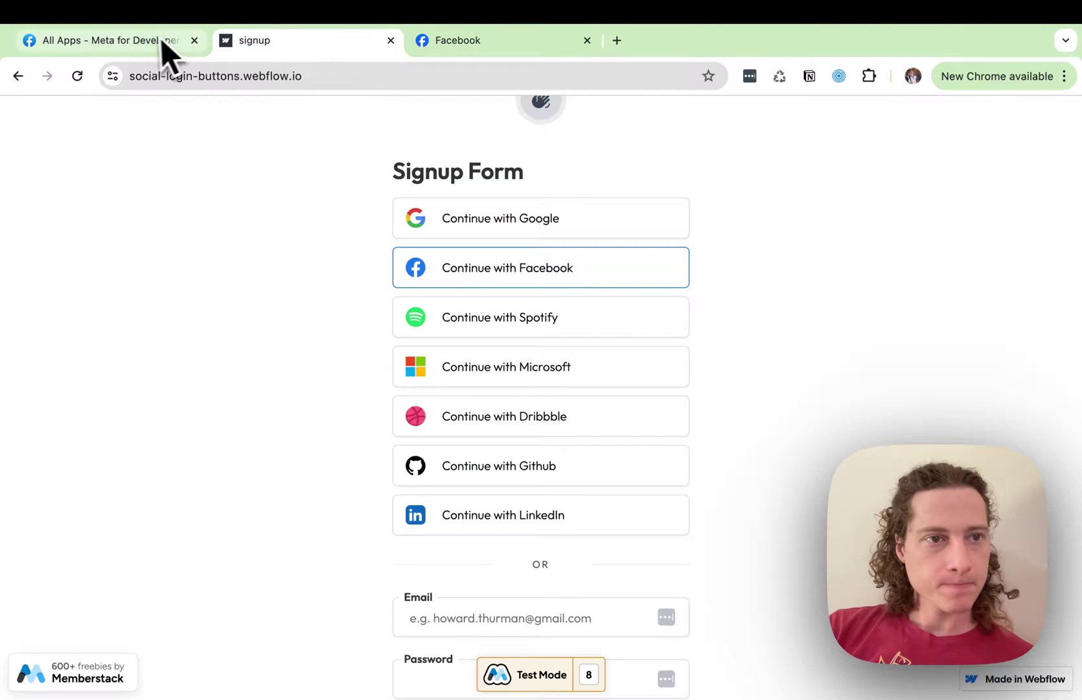
pyautogui.click(141, 52)
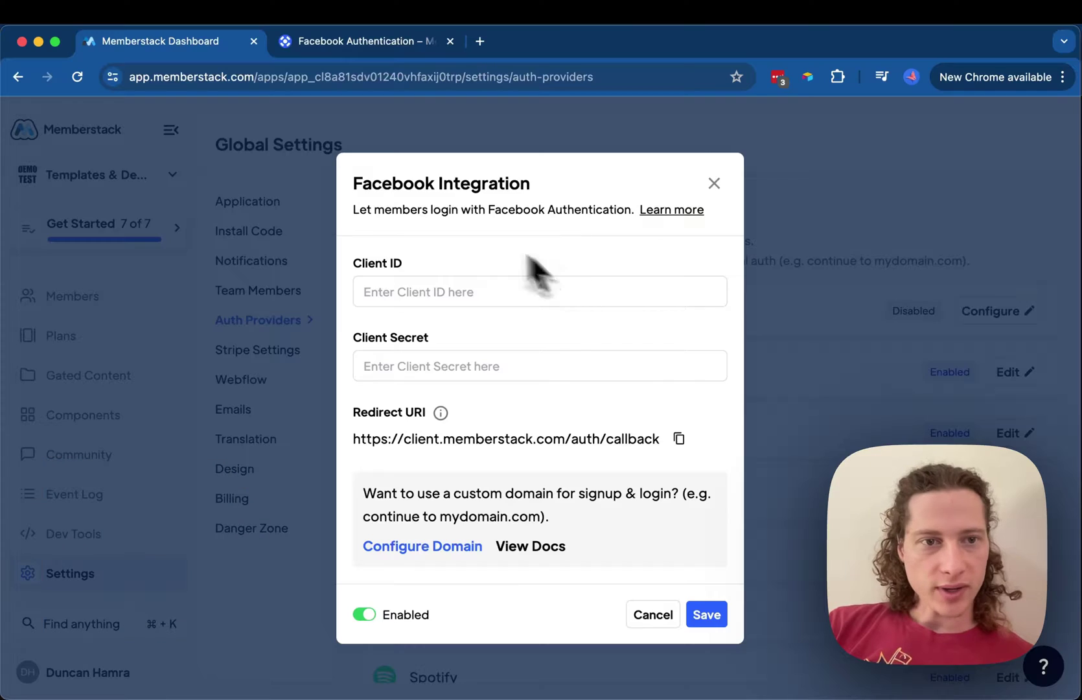
# Reopen the Facebook integration's Edit settings under Memberstack Settings > Auth Providers
pyautogui.click(307, 177)
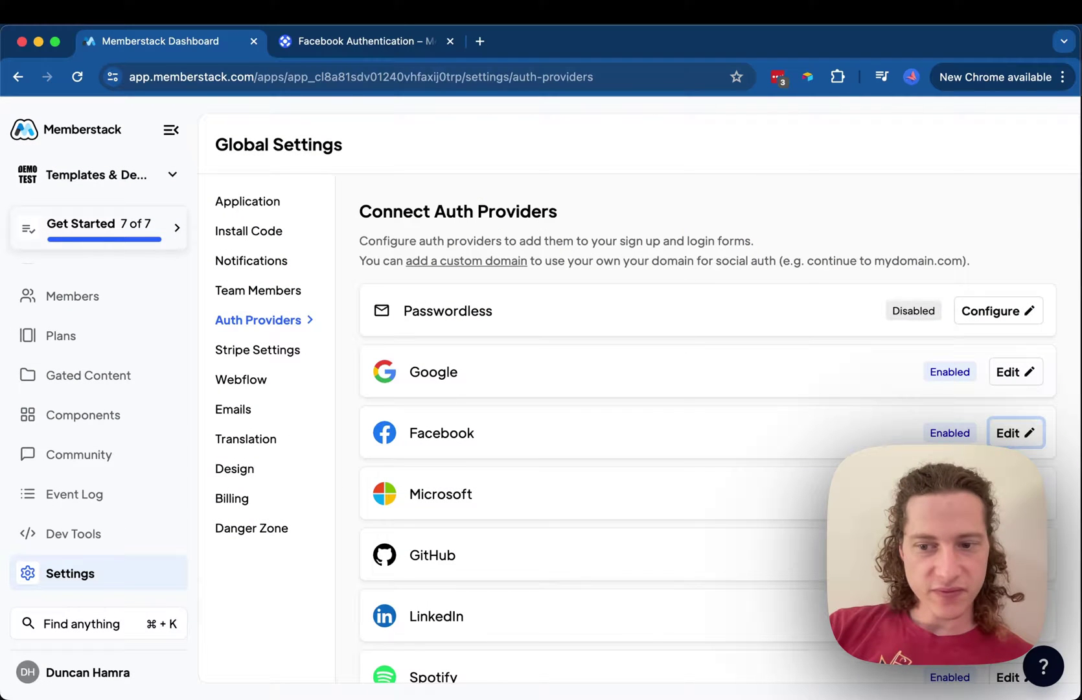
pyautogui.click(70, 573)
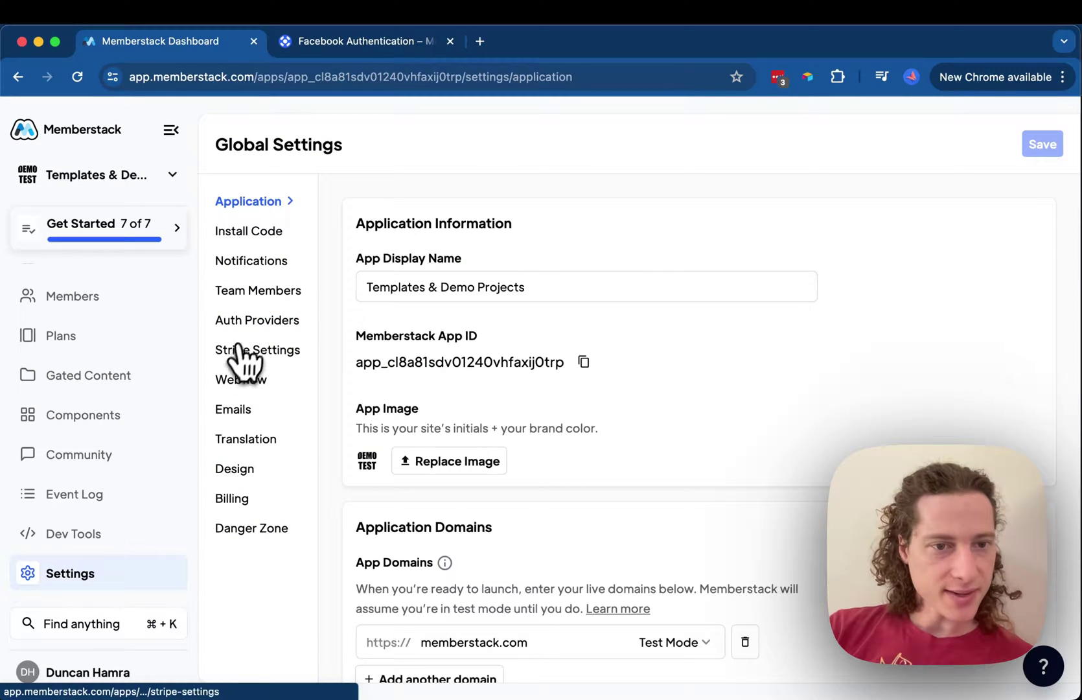
pyautogui.click(250, 322)
pyautogui.scroll(-2, 603, 348)
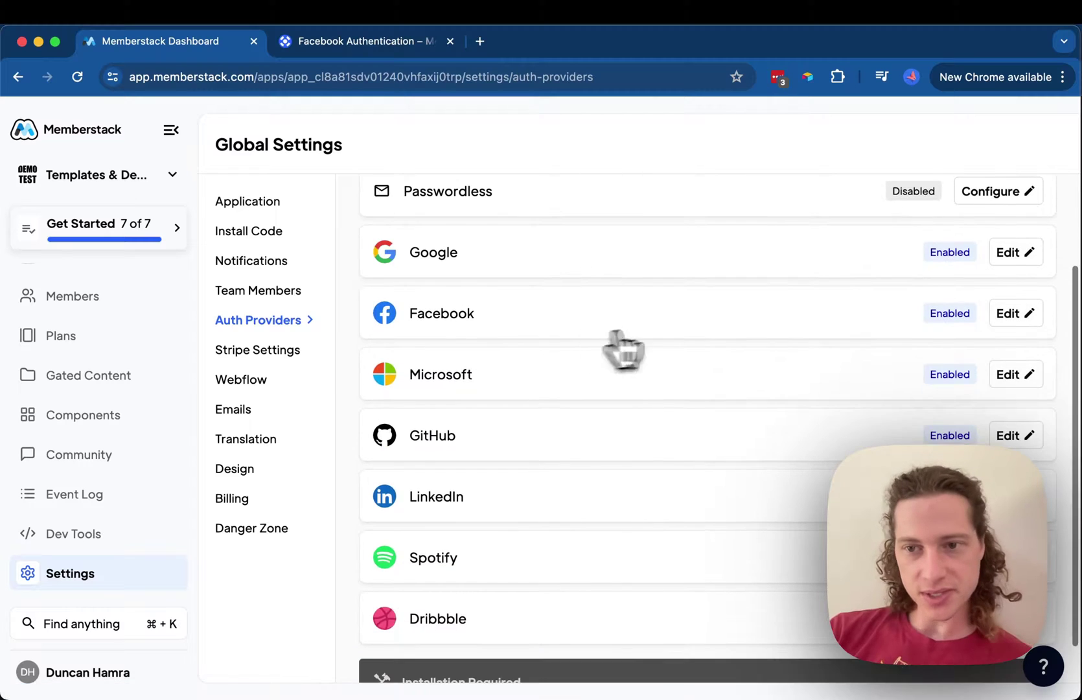
pyautogui.click(1011, 313)
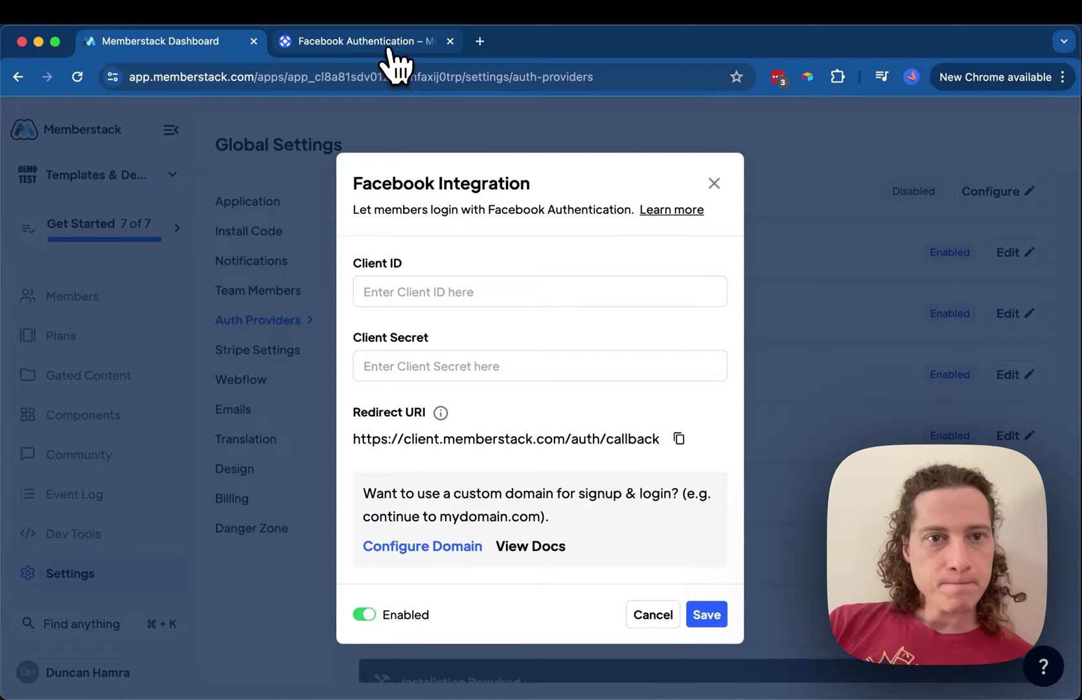
# Open the Facebook Authentication help article, read down to the Facebook Developer link, then switch to Meta
pyautogui.click(672, 209)
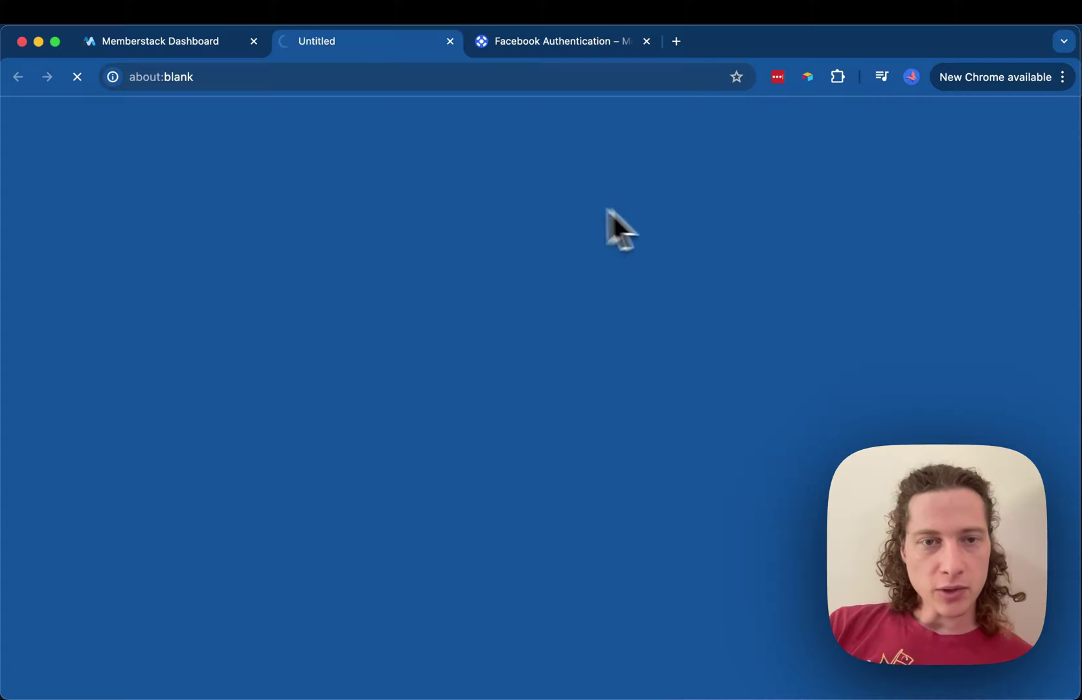
pyautogui.scroll(-6, 442, 350)
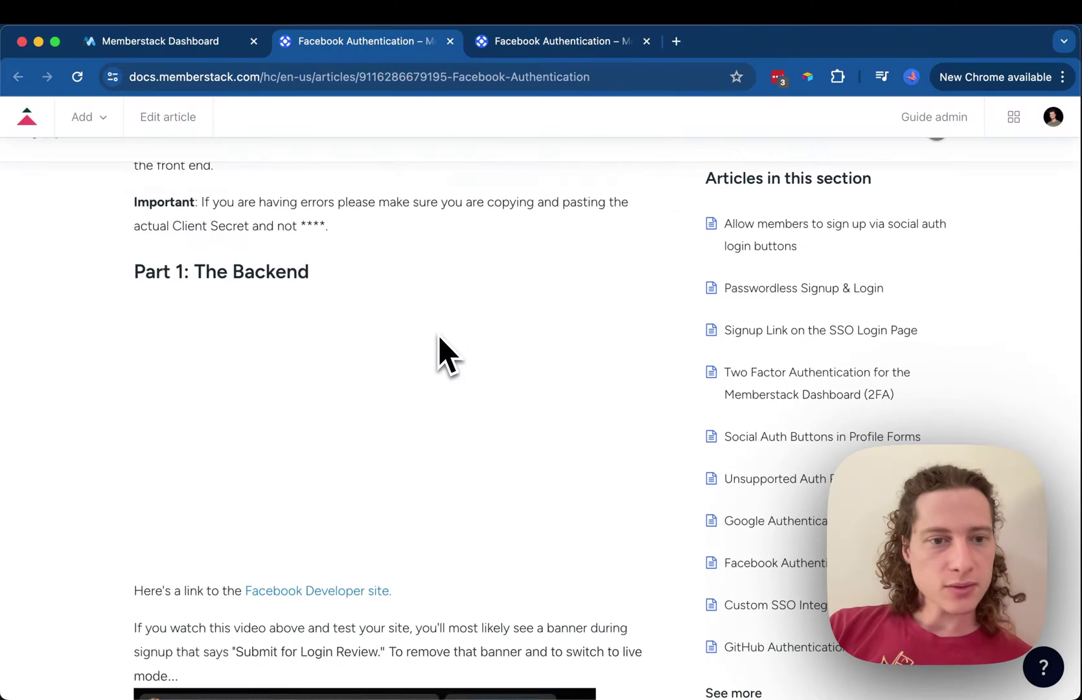
pyautogui.scroll(-2, 445, 354)
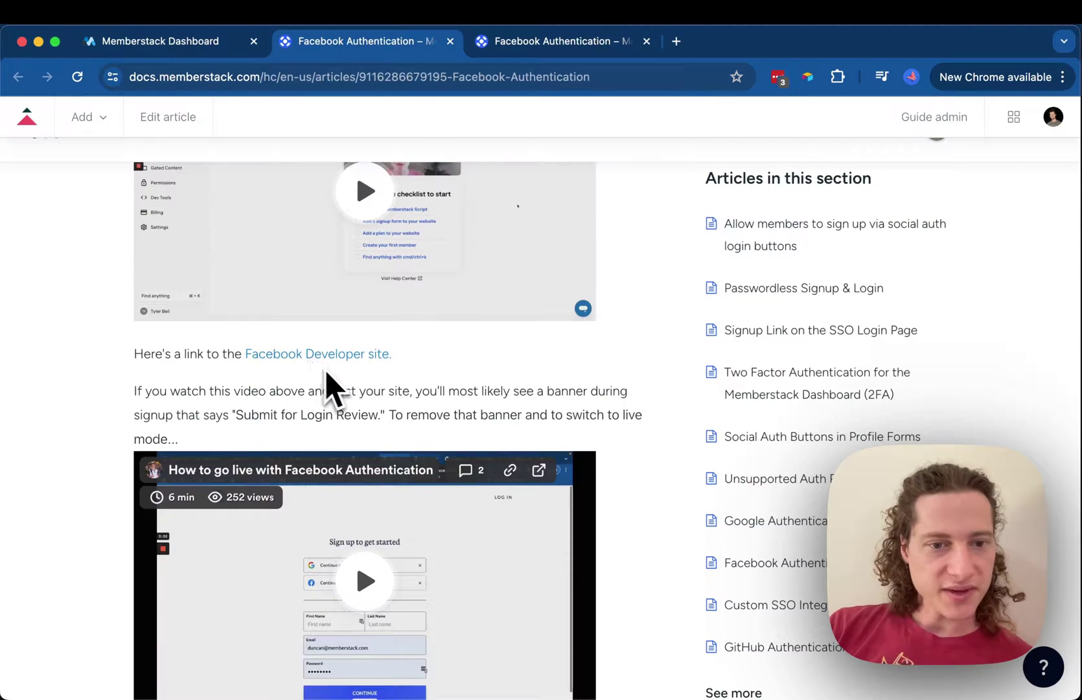
pyautogui.hotkey('ctrl', 'Right')
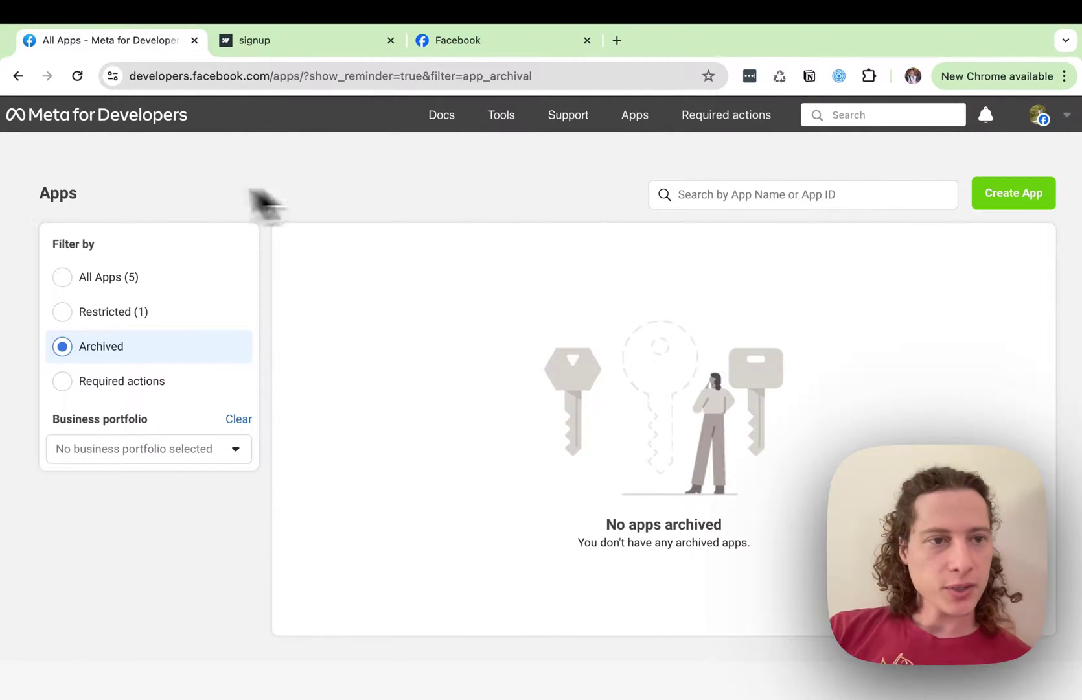
# Start a new Meta app with the Facebook Login use case, marked as not a game
pyautogui.click(1040, 196)
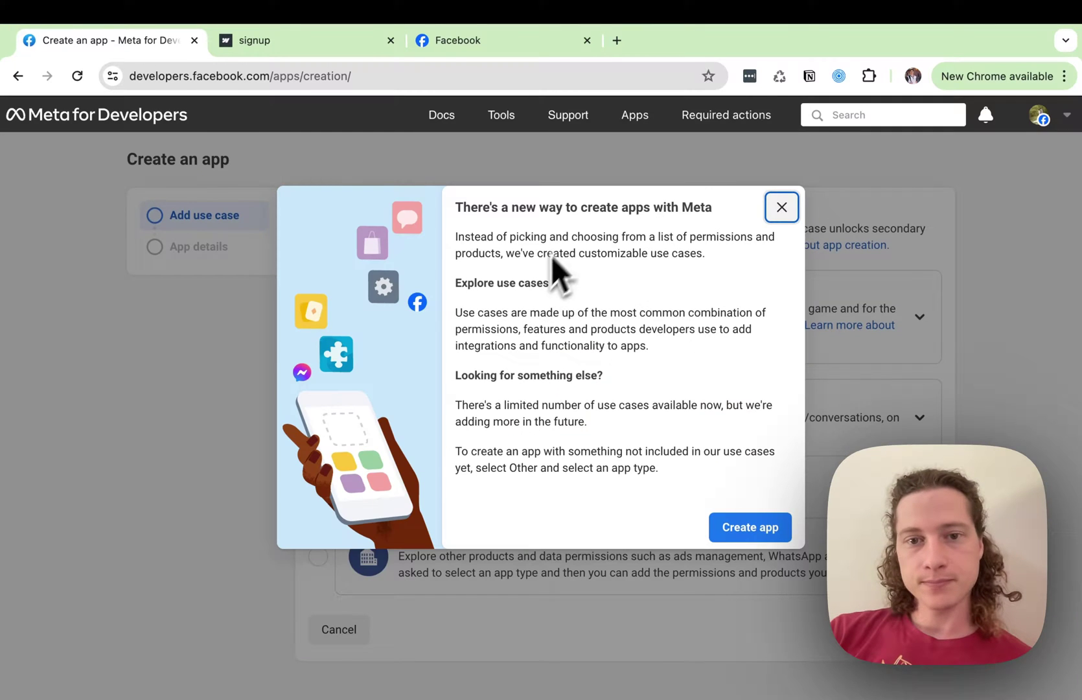
pyautogui.press('Escape')
pyautogui.click(318, 282)
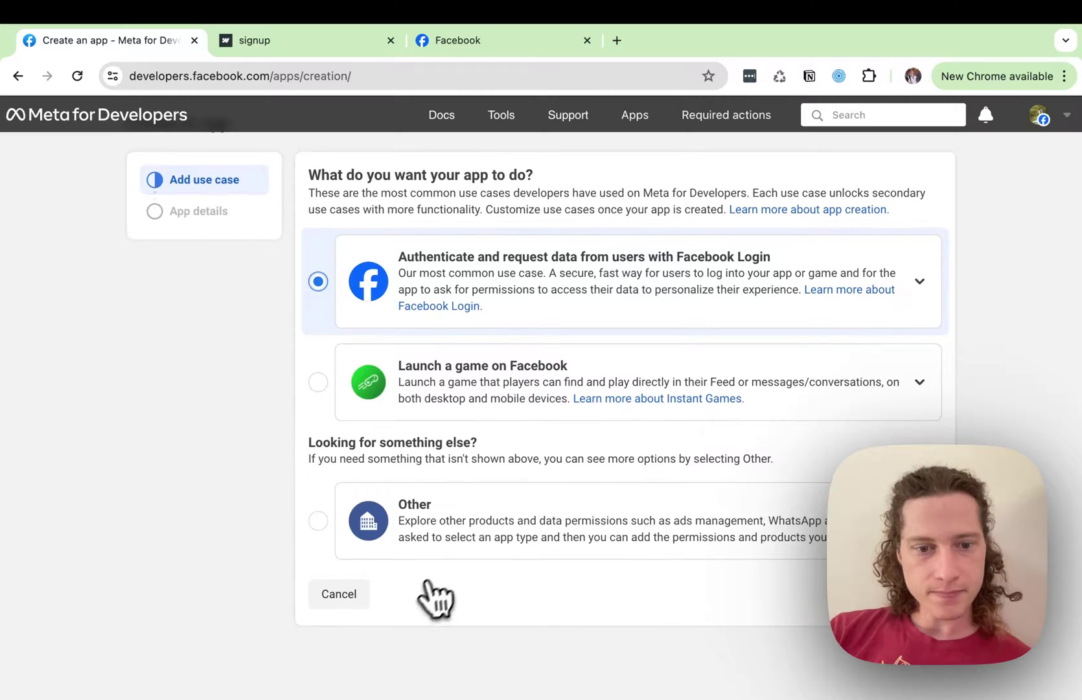
pyautogui.click(916, 593)
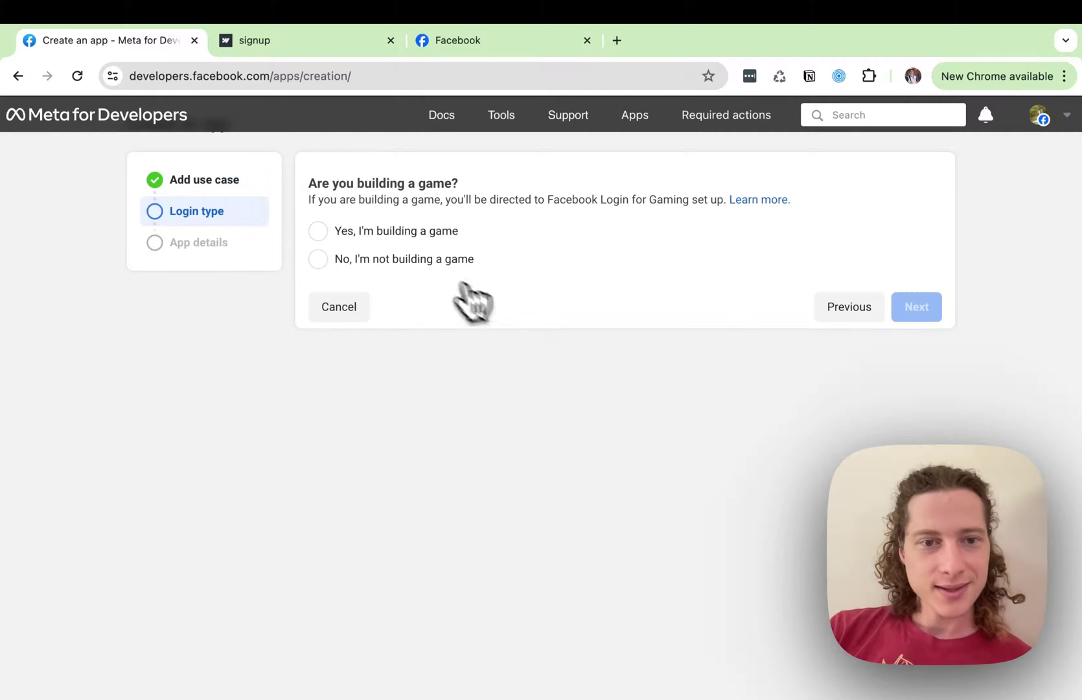
pyautogui.click(405, 260)
pyautogui.click(908, 312)
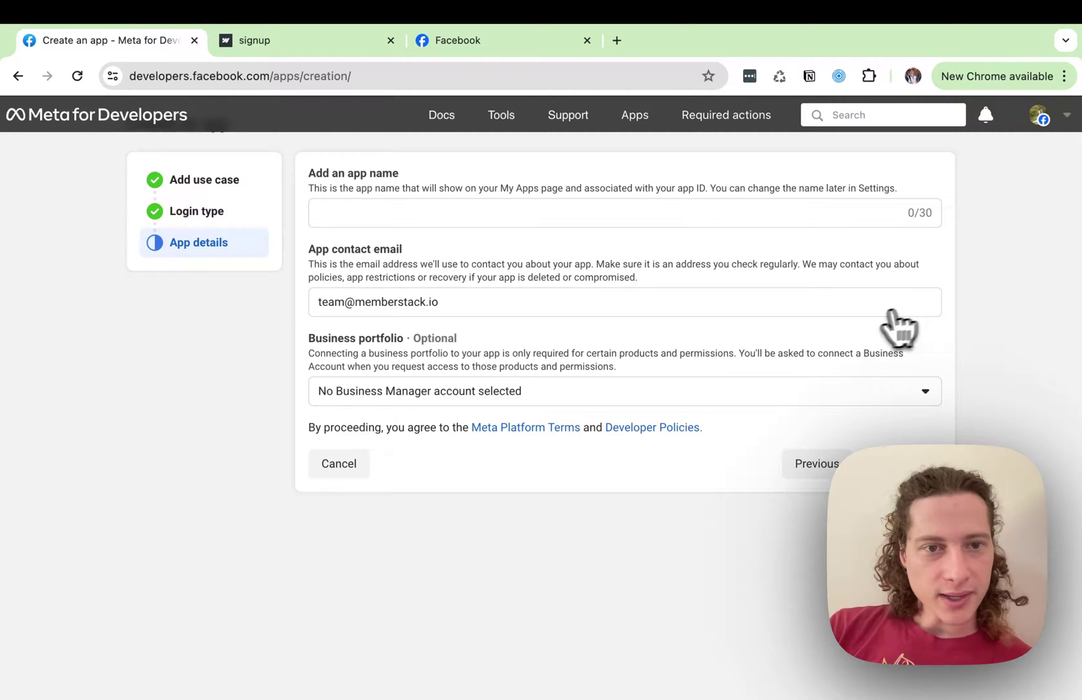
# Name the app Memberstack Demo, set the contact e-mail, link the memberstack portfolio, and create it
pyautogui.click(483, 212)
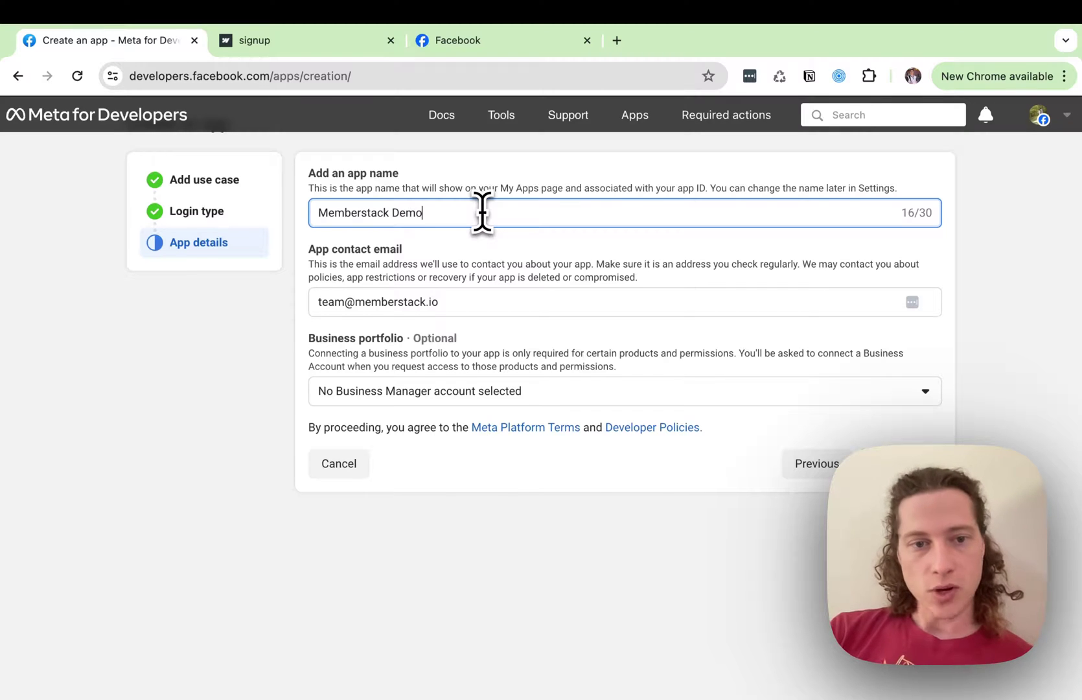
pyautogui.click(465, 303)
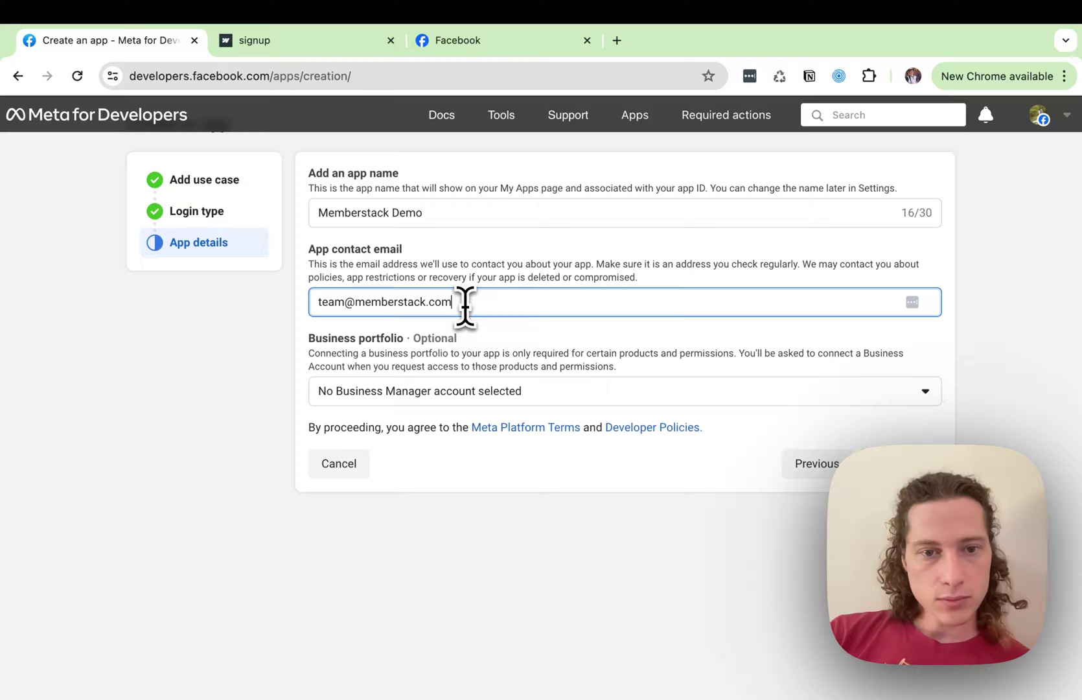
pyautogui.click(603, 335)
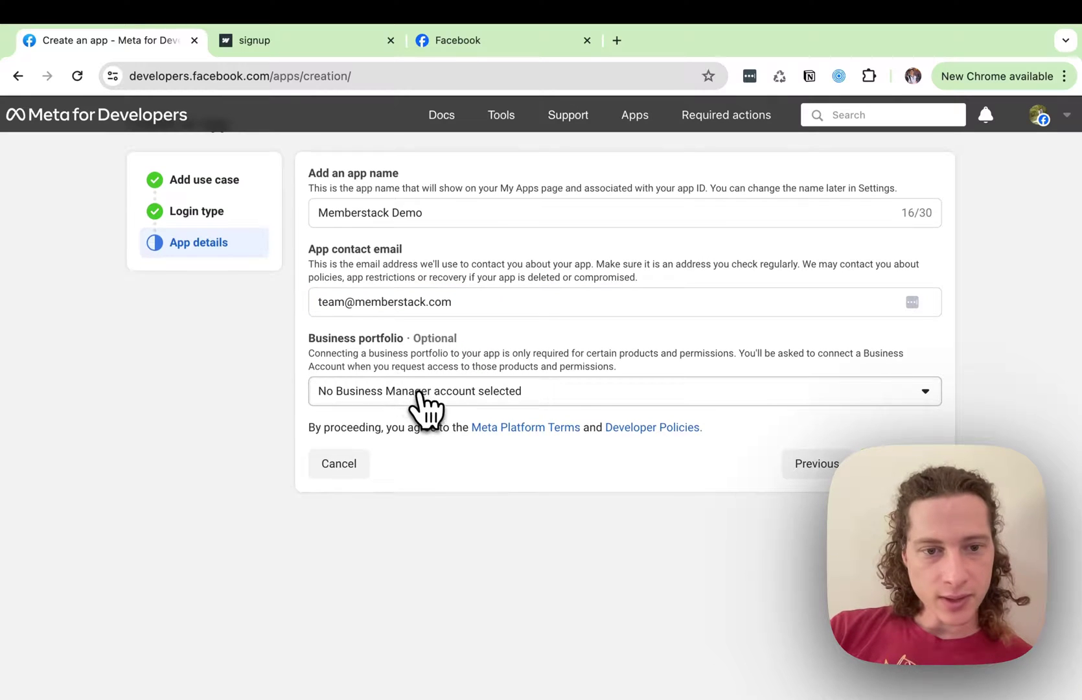
pyautogui.click(456, 397)
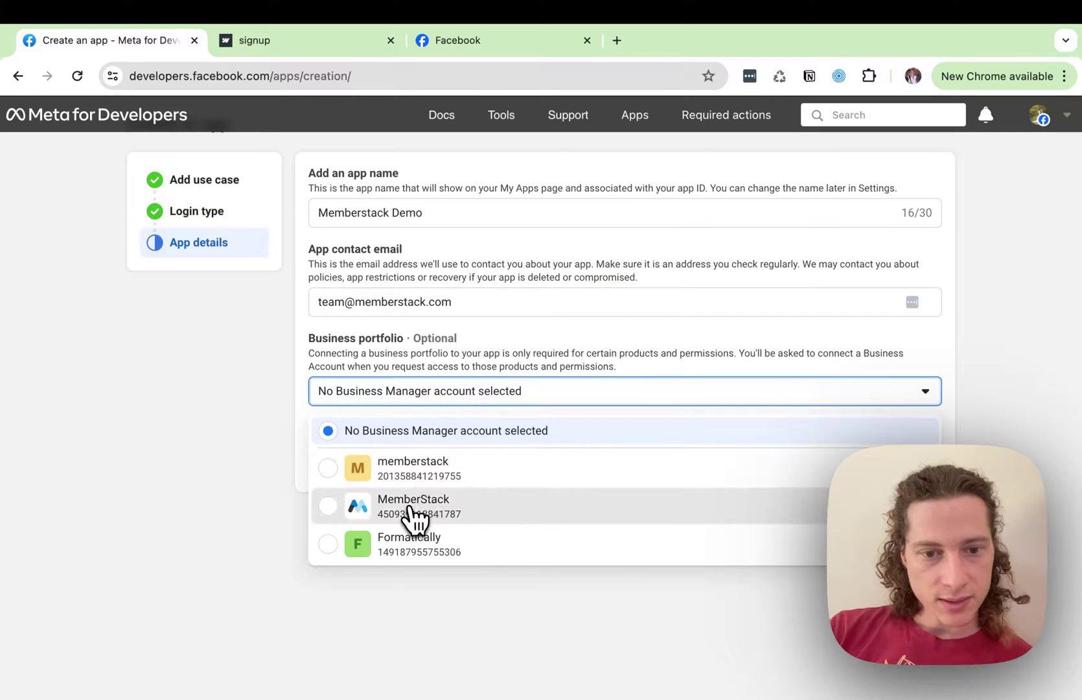
pyautogui.click(420, 508)
pyautogui.click(454, 394)
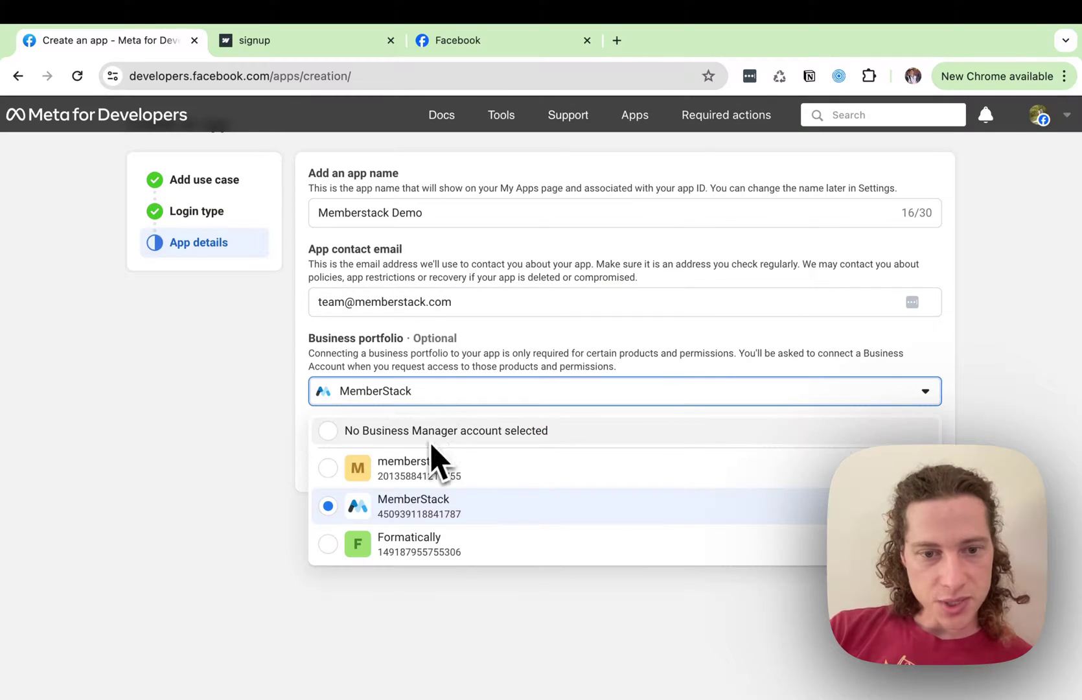
pyautogui.click(428, 465)
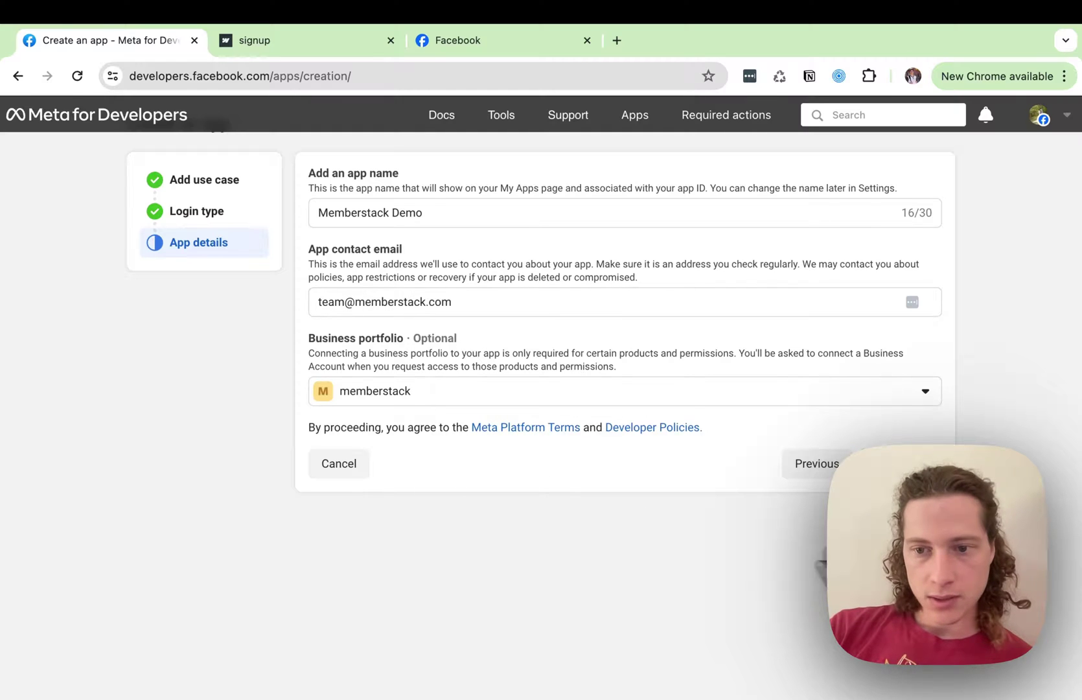
pyautogui.click(897, 463)
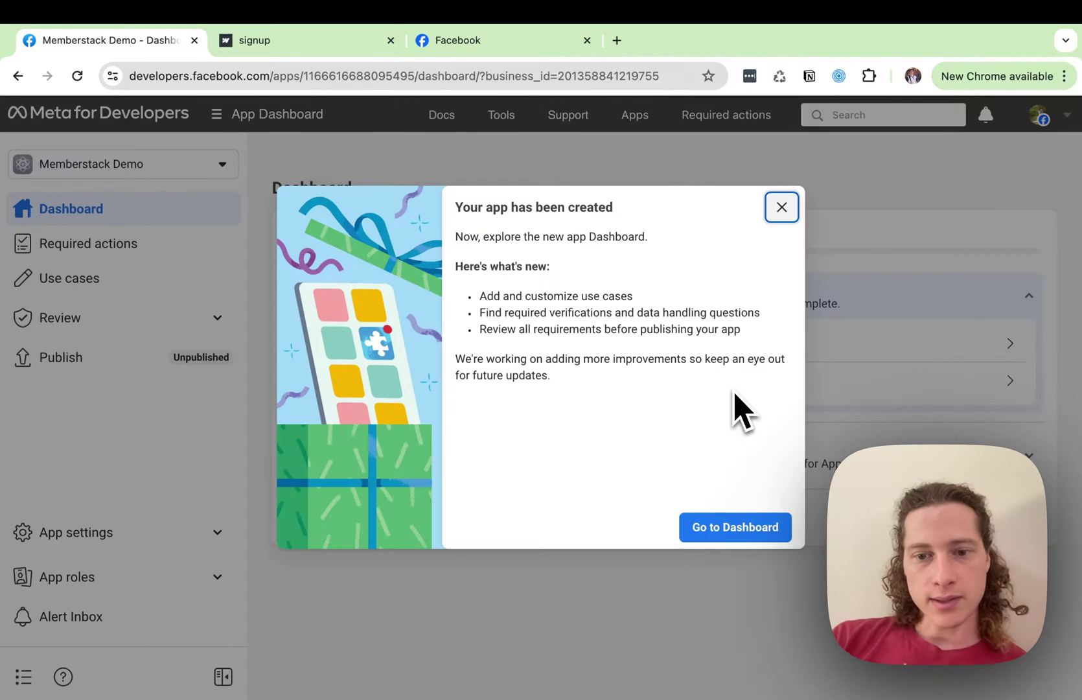
# Go to the dashboard and review Facebook Login permissions: email and public_profile ready for testing
pyautogui.click(745, 529)
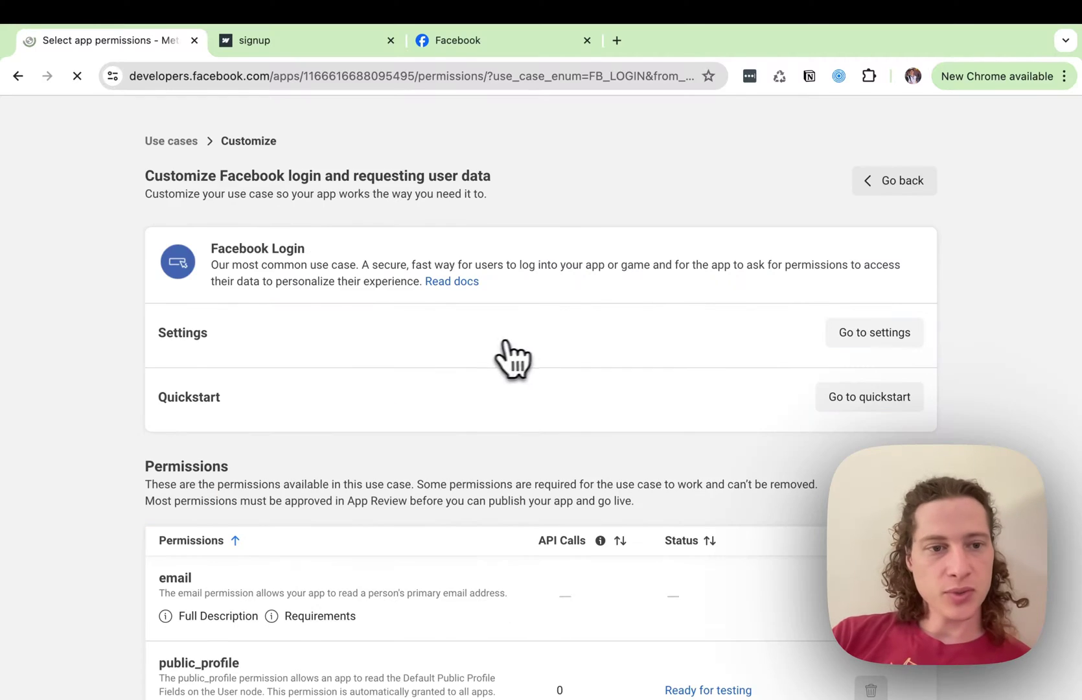
pyautogui.scroll(-3, 421, 317)
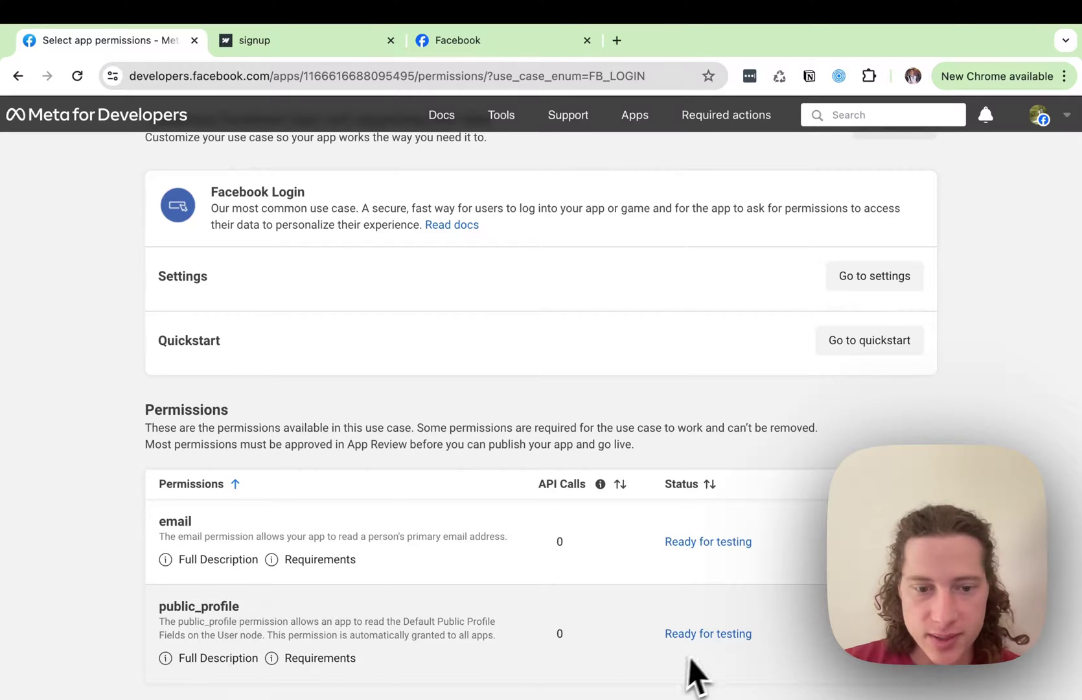
pyautogui.scroll(3, 337, 625)
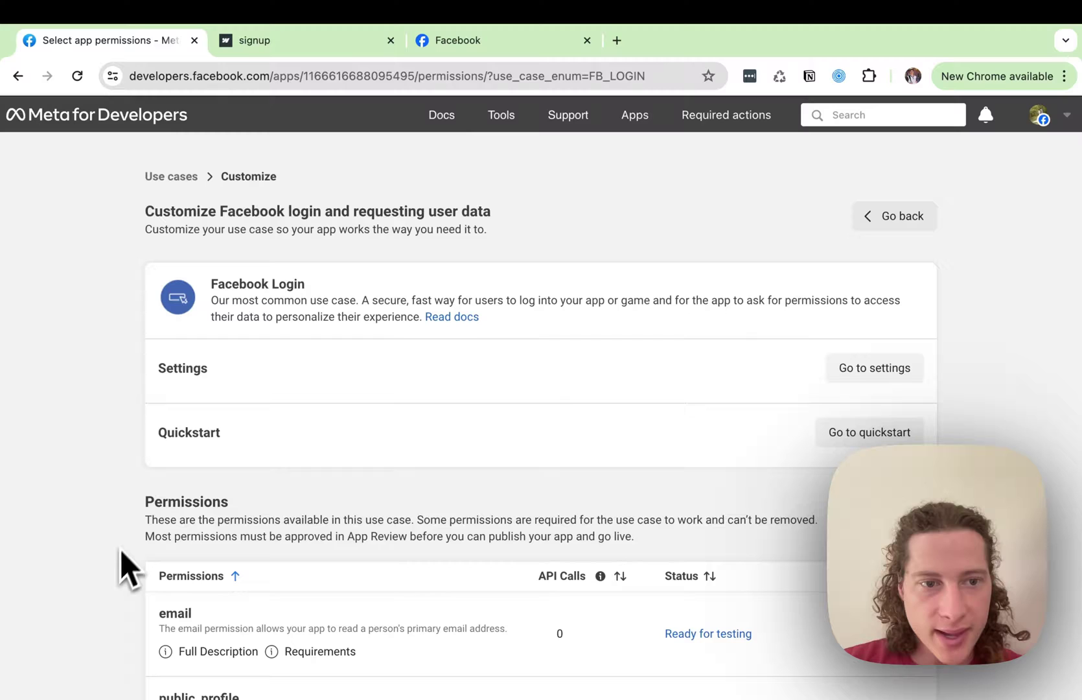
# Open the Facebook Login settings and turn Client OAuth login on
pyautogui.click(843, 365)
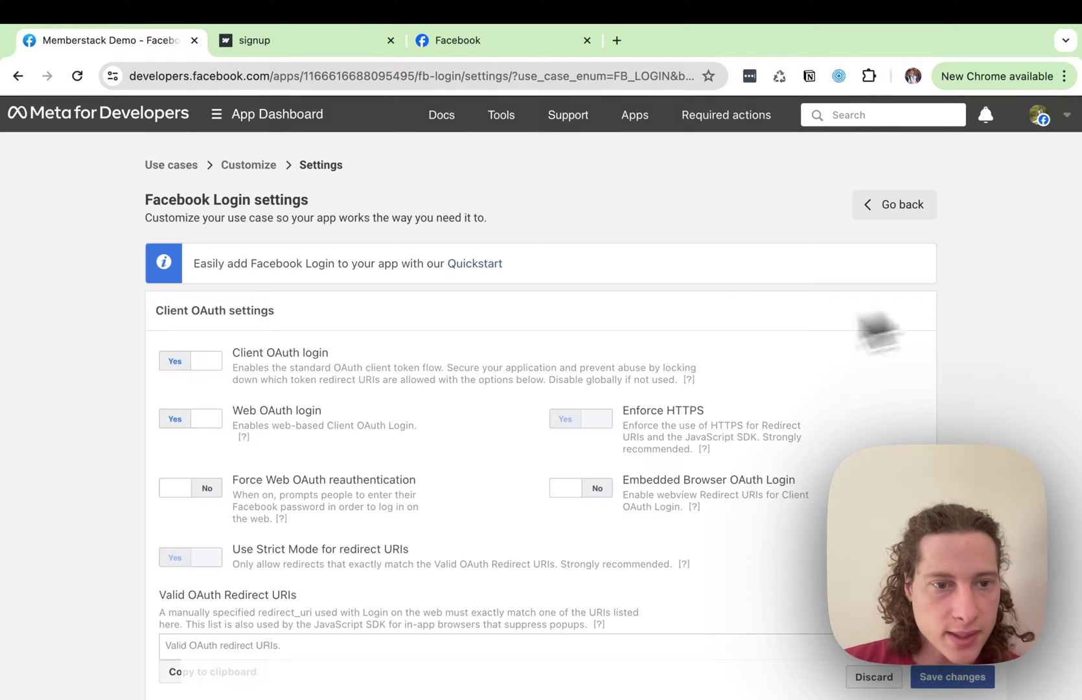
pyautogui.click(197, 366)
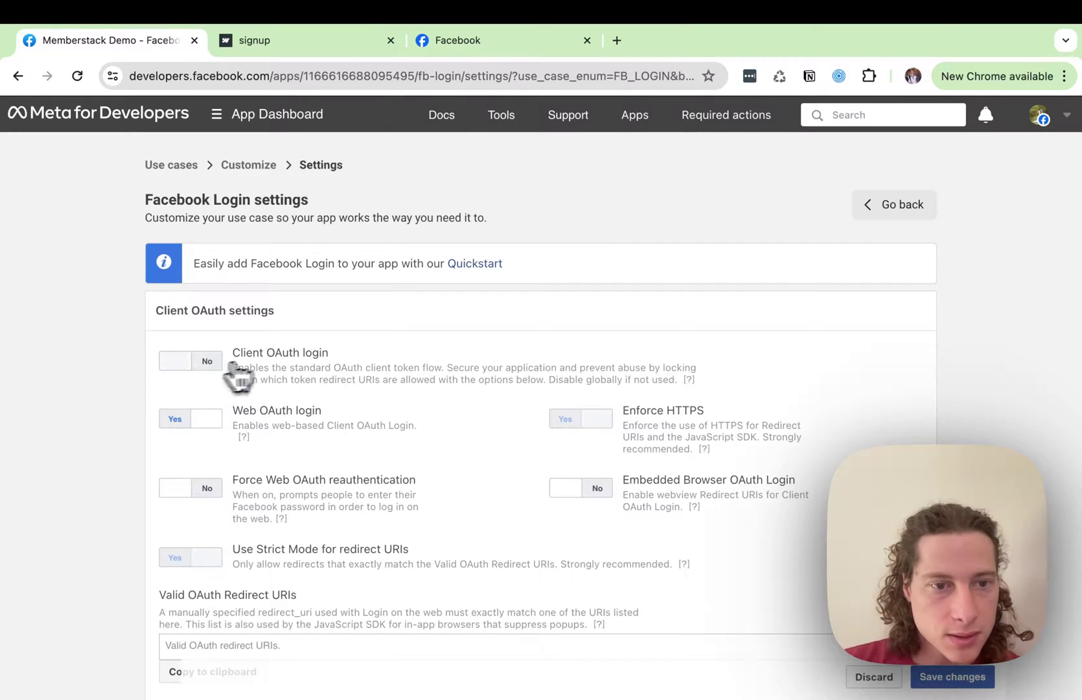
pyautogui.scroll(-3, 285, 377)
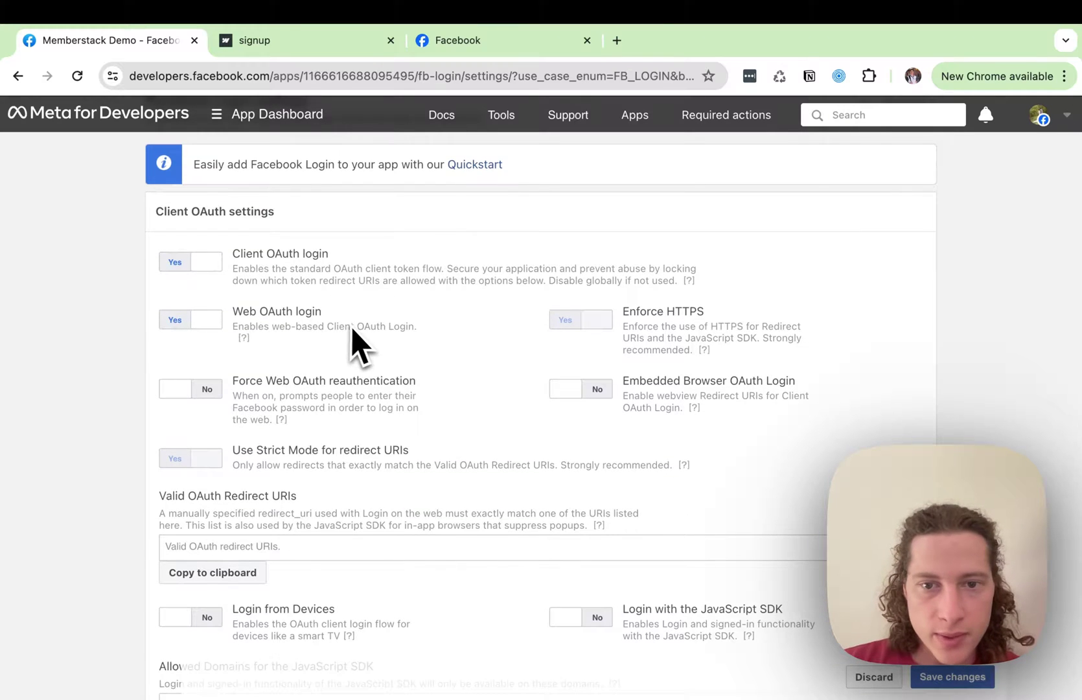
pyautogui.scroll(-3, 358, 347)
pyautogui.scroll(-2, 360, 348)
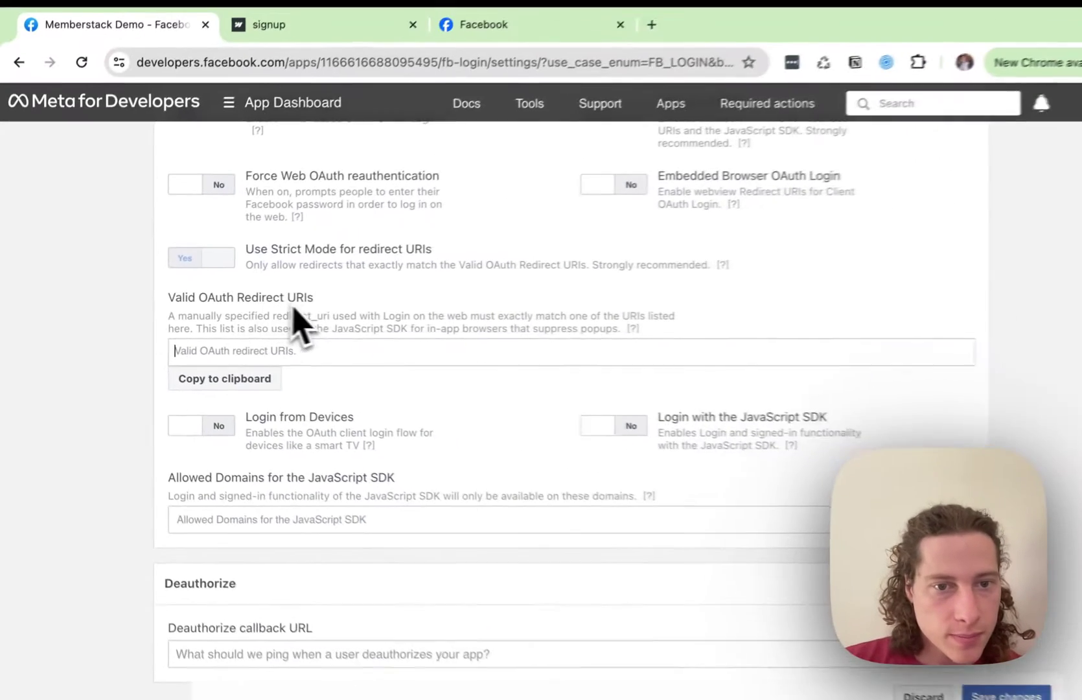
pyautogui.moveTo(482, 126)
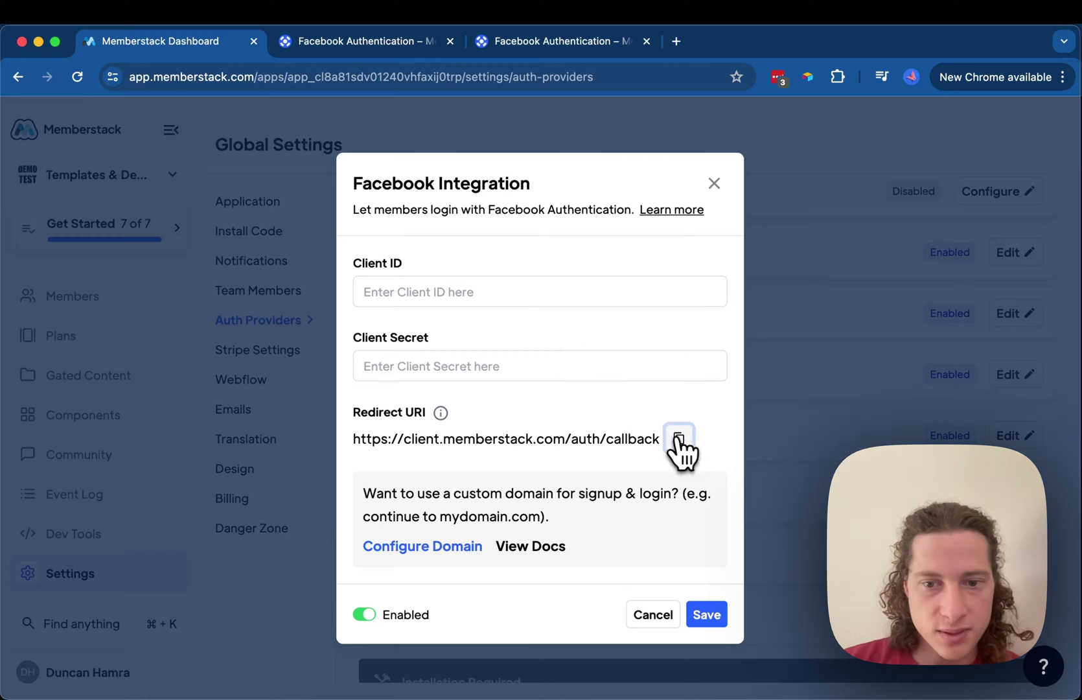
pyautogui.click(678, 441)
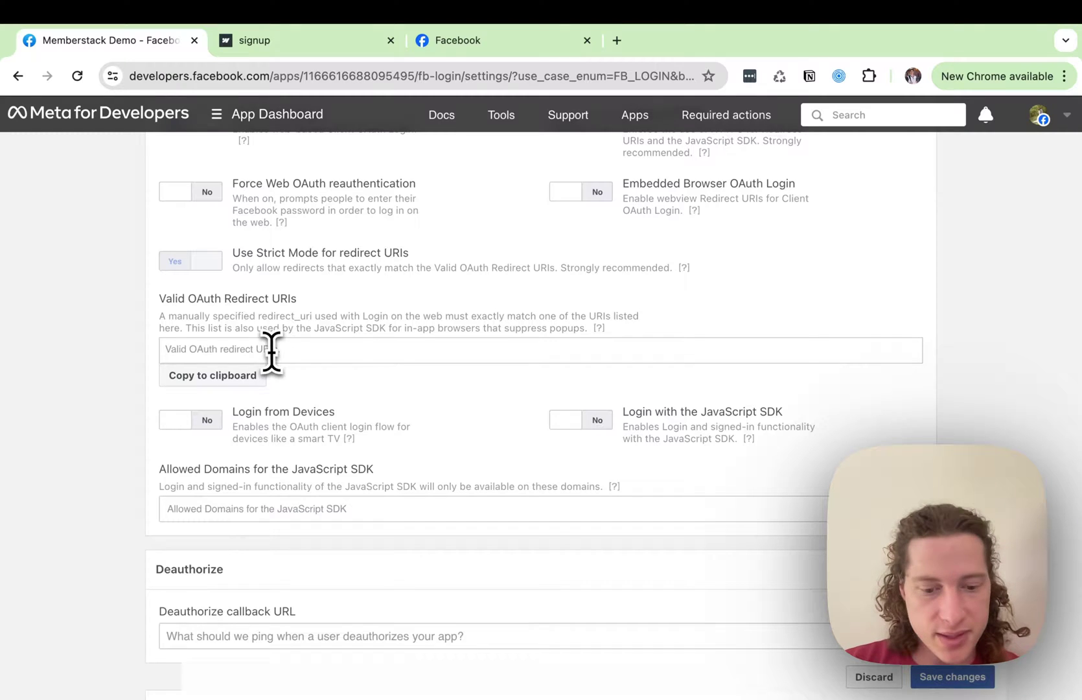
pyautogui.click(271, 350)
pyautogui.press('super+v')
pyautogui.press('Return')
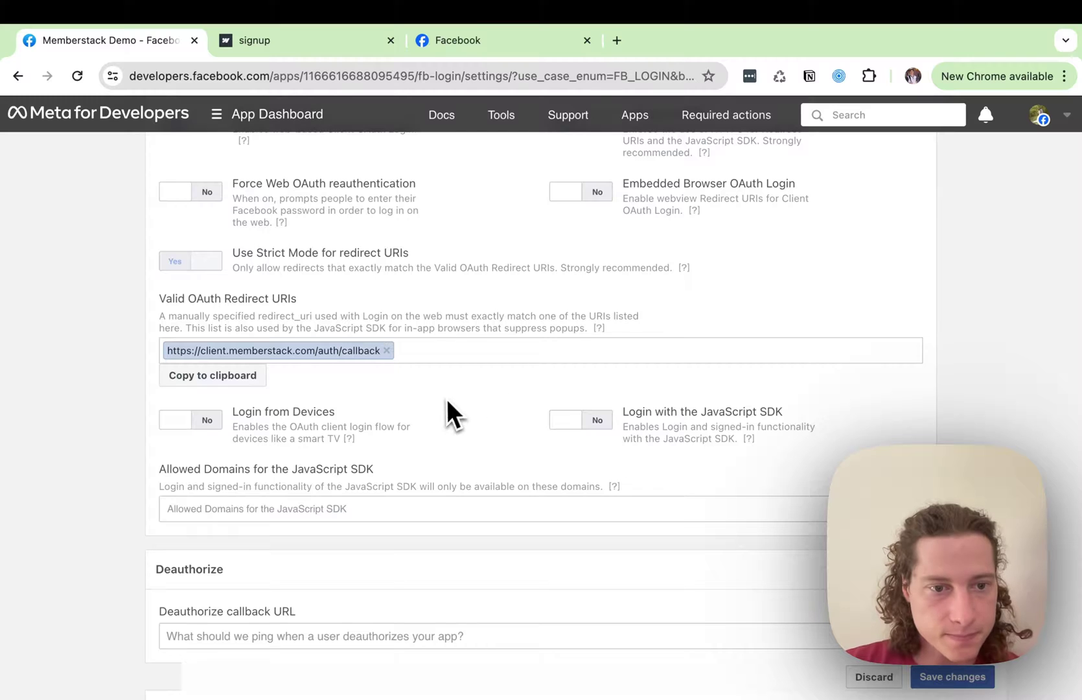
pyautogui.scroll(-2, 386, 457)
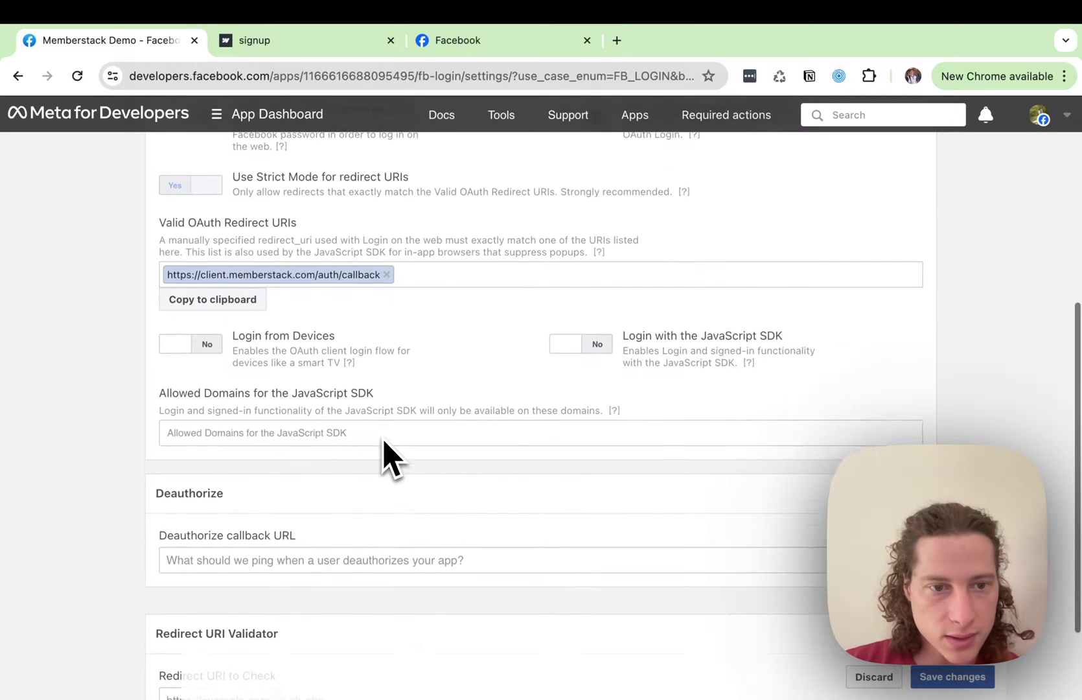
pyautogui.click(368, 393)
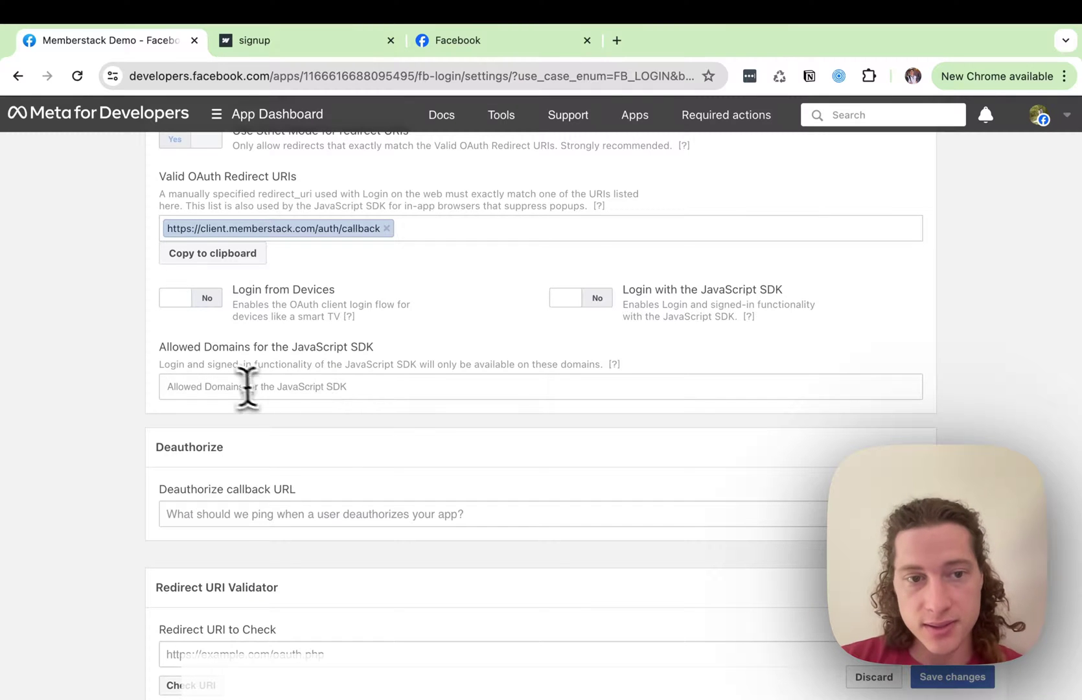
pyautogui.scroll(-1, 350, 417)
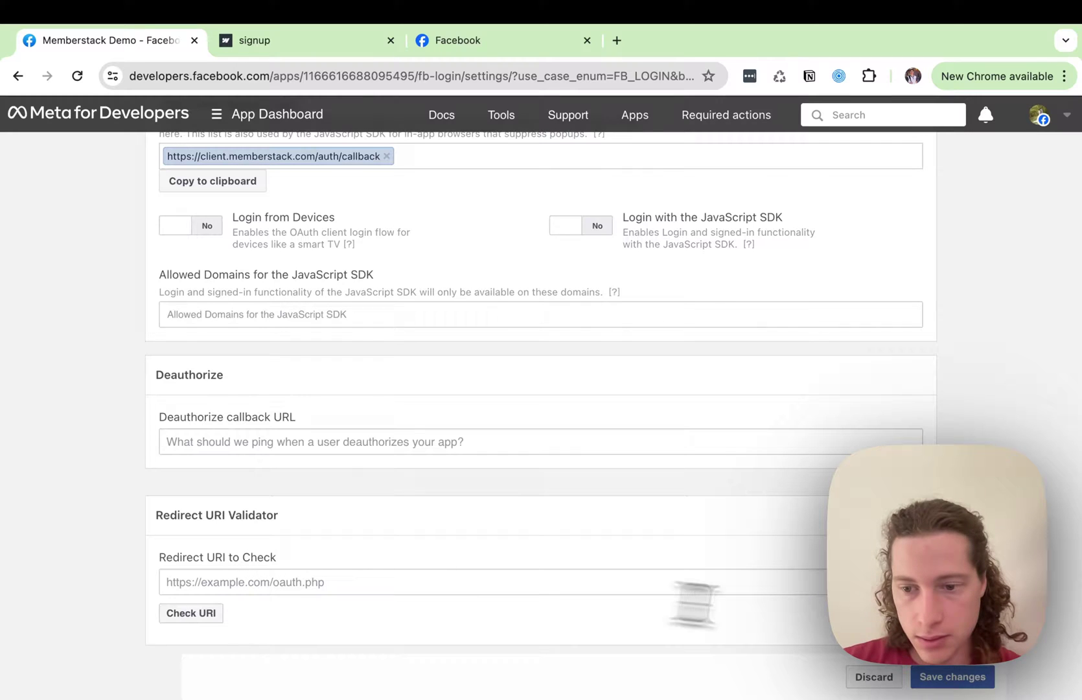
# Save the Facebook Login settings changes and reload the page
pyautogui.click(945, 686)
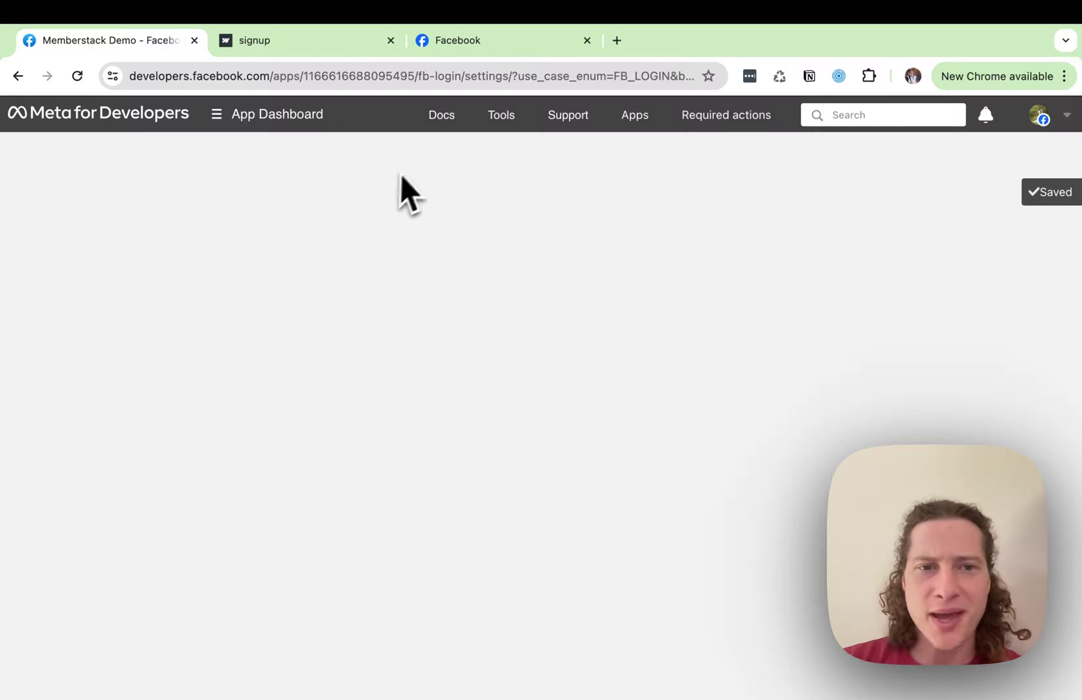
pyautogui.click(299, 118)
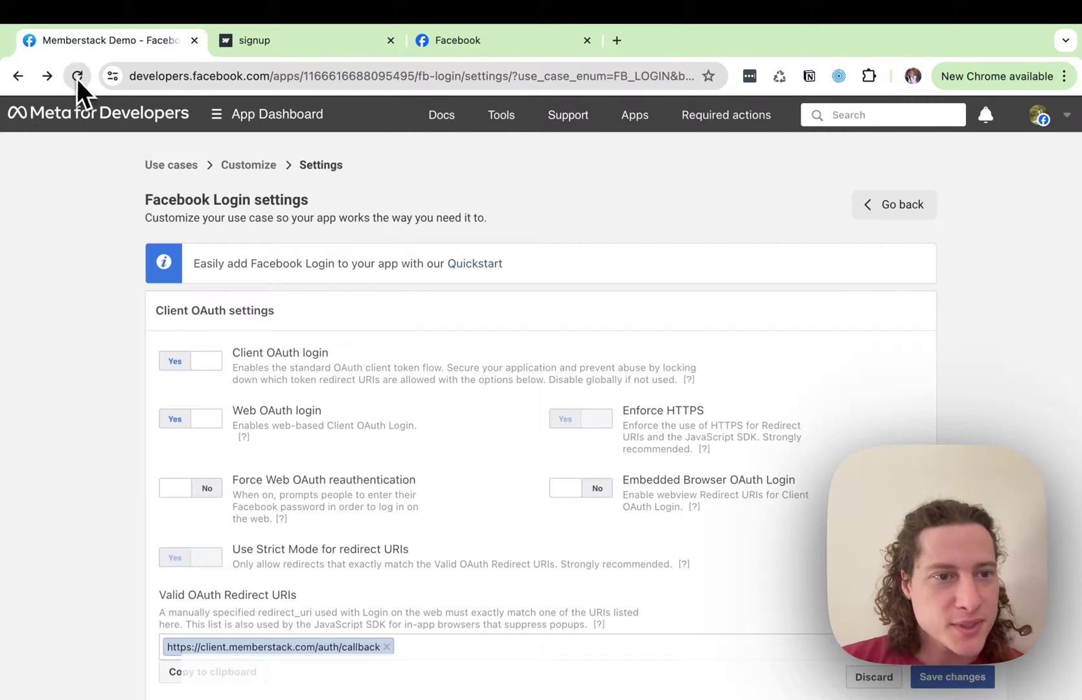
pyautogui.click(77, 77)
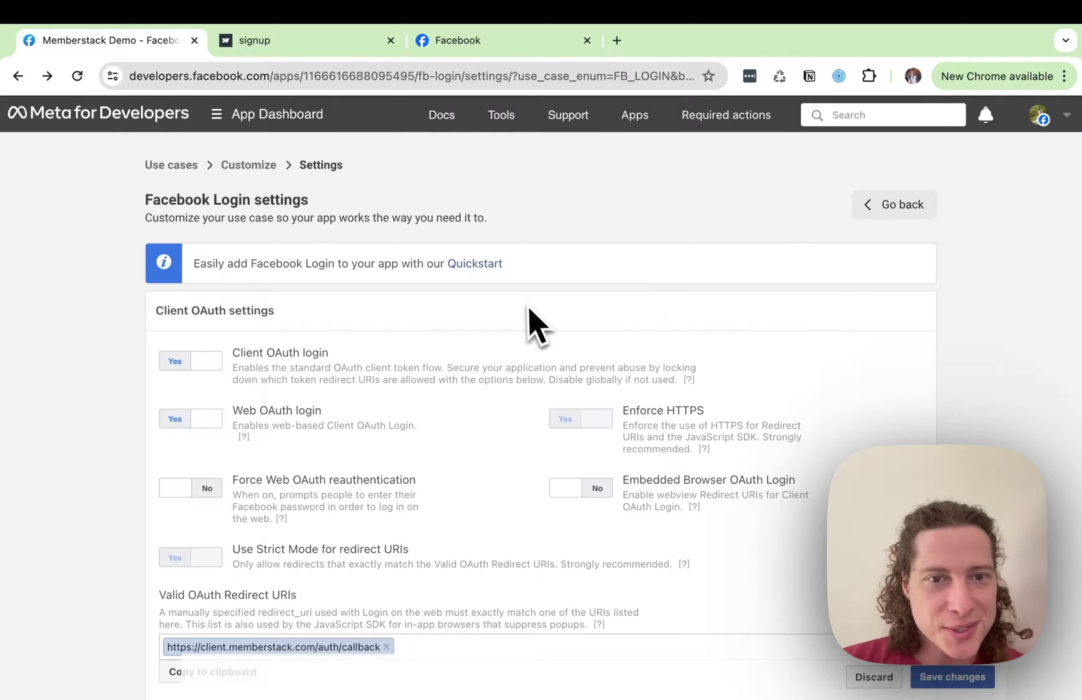
# Navigate back through Use cases to App settings > Basic
pyautogui.click(250, 165)
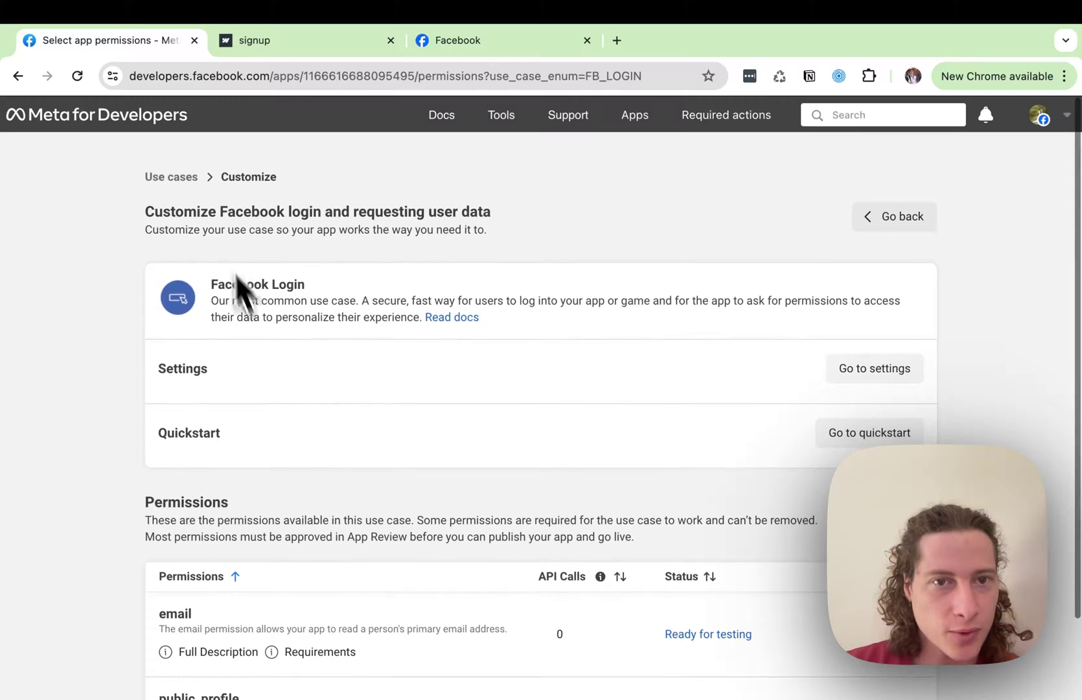
pyautogui.click(185, 176)
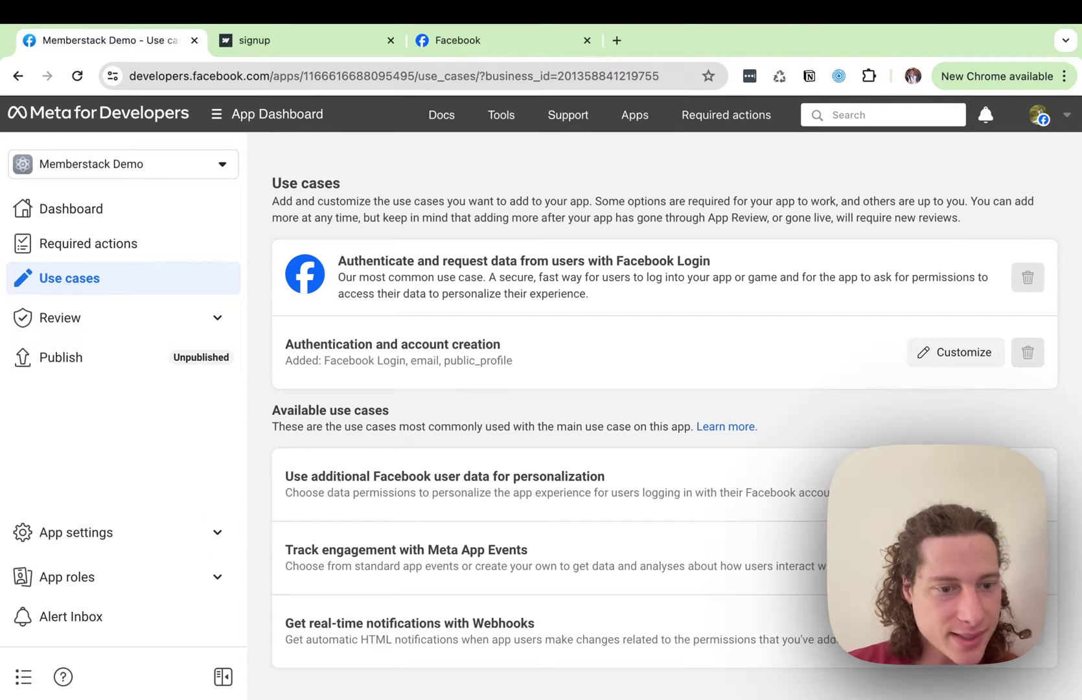
pyautogui.click(219, 535)
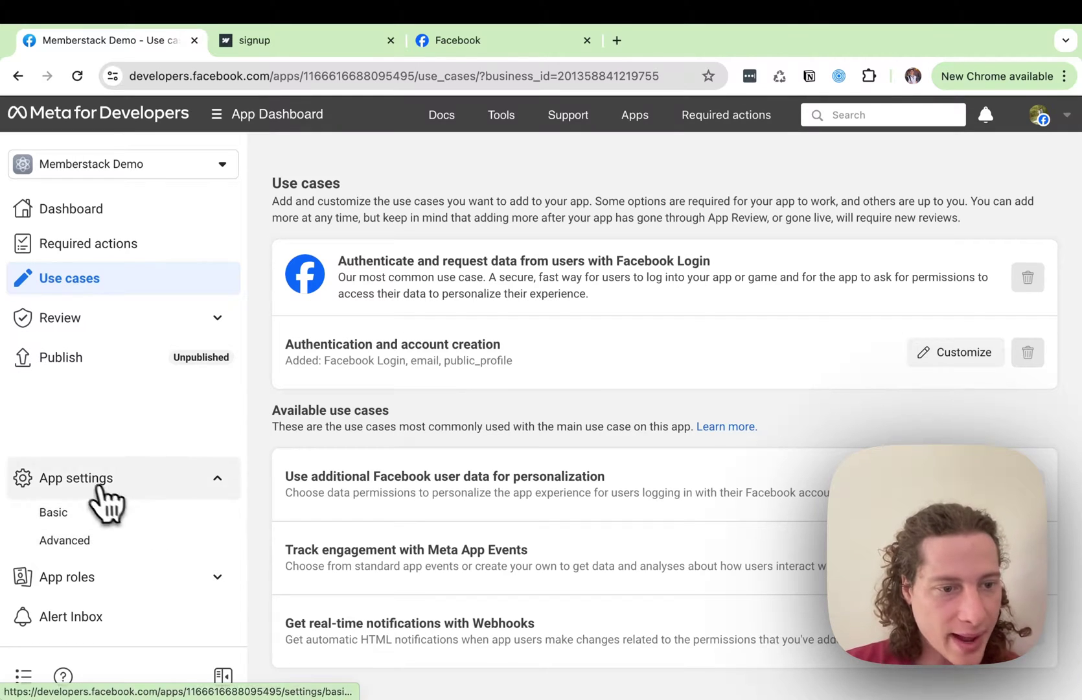
pyautogui.click(73, 522)
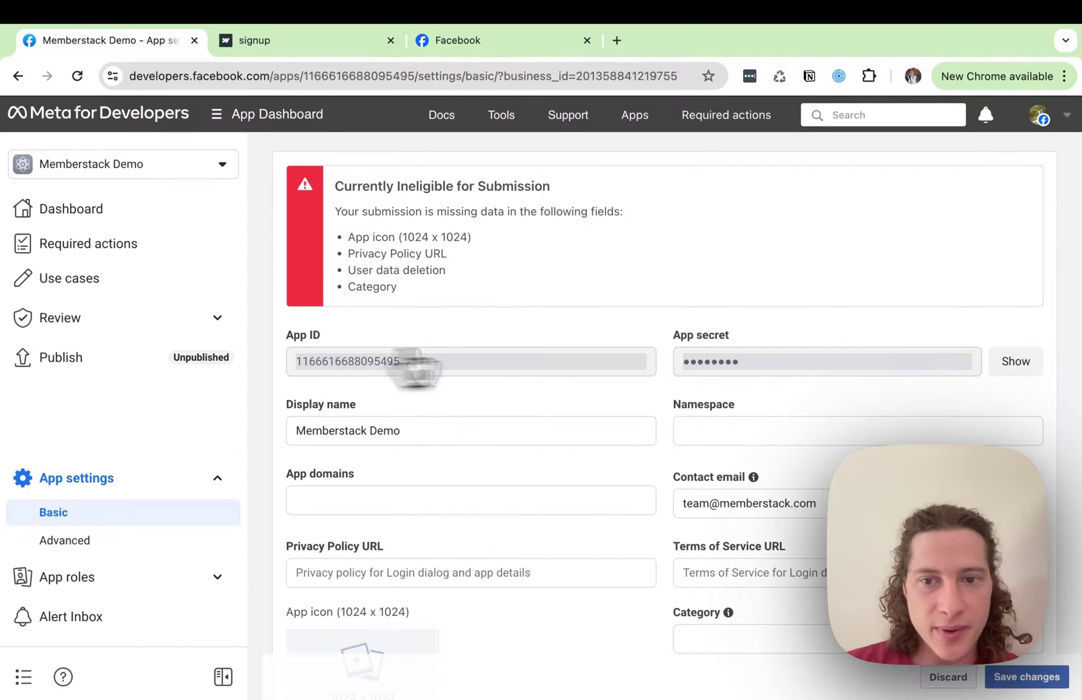
# Reveal the App secret and select the App ID value on the Basic settings page
pyautogui.scroll(-2, 712, 402)
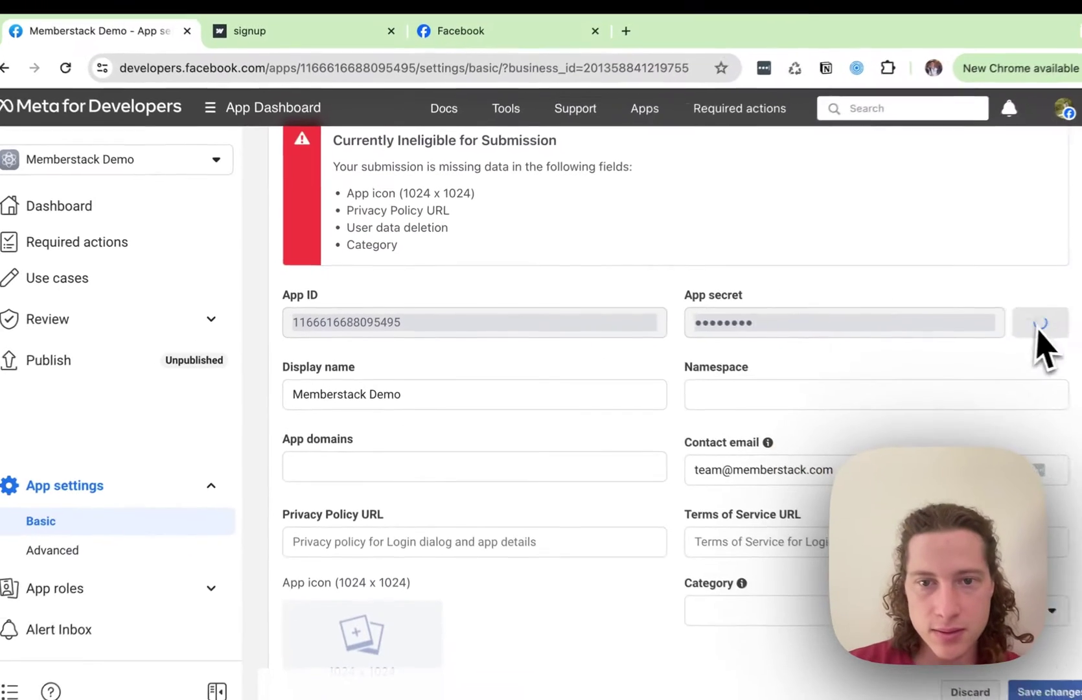
pyautogui.click(1024, 324)
pyautogui.doubleClick(502, 327)
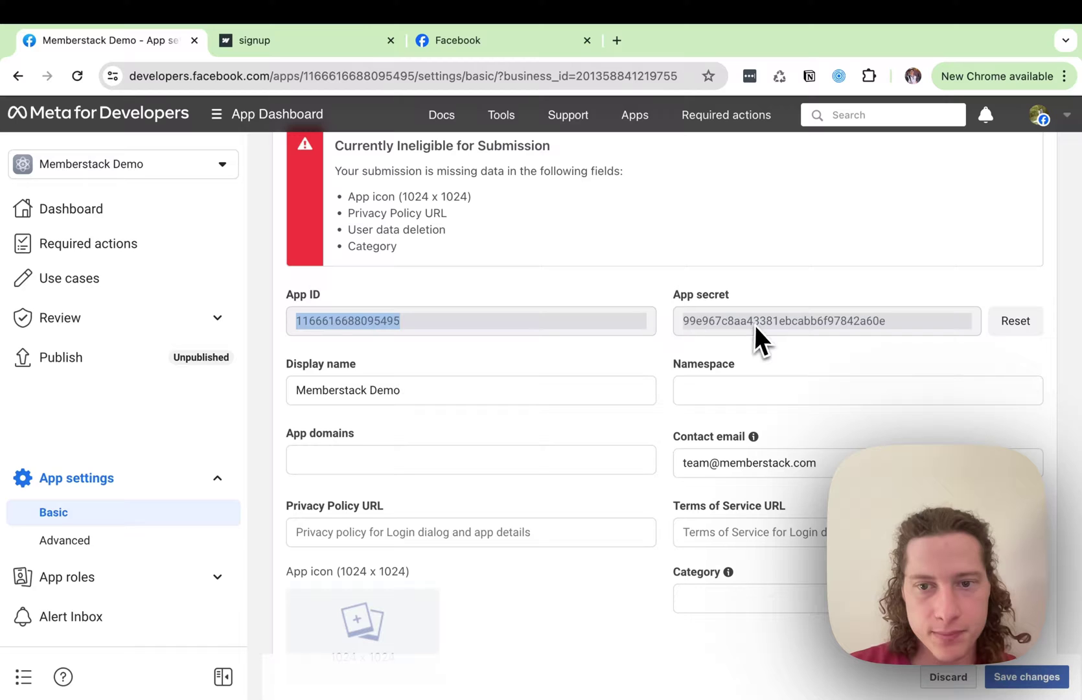
# Paste the Meta App secret into Memberstack's Client Secret field, save, and return to Meta
pyautogui.doubleClick(753, 326)
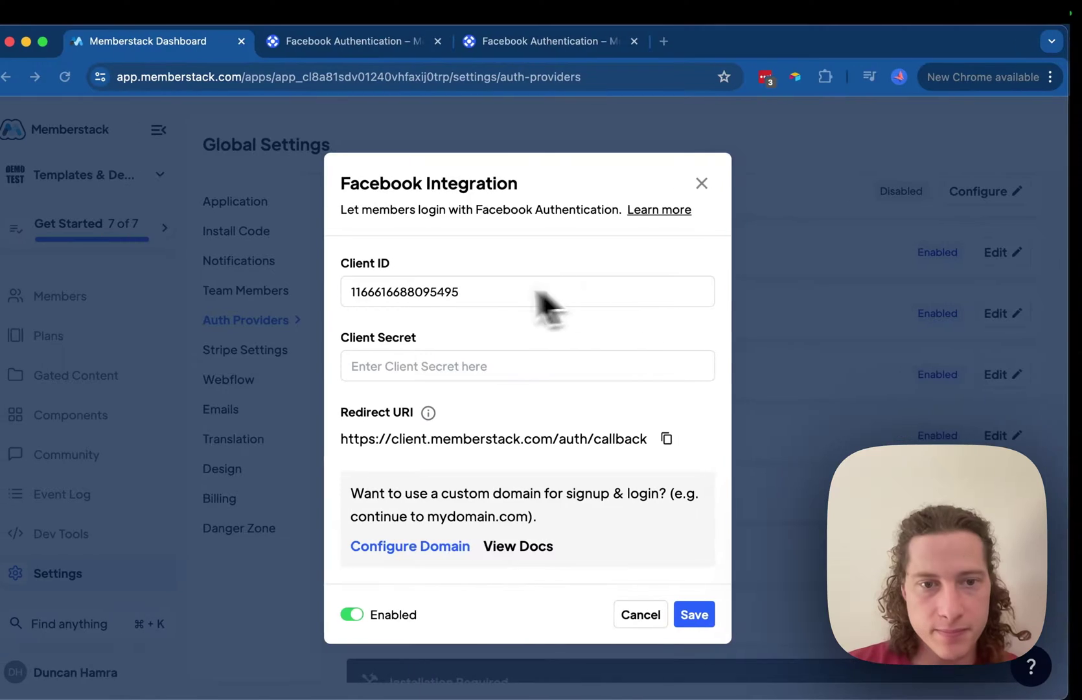
pyautogui.click(547, 306)
pyautogui.click(418, 363)
pyautogui.press('super+v')
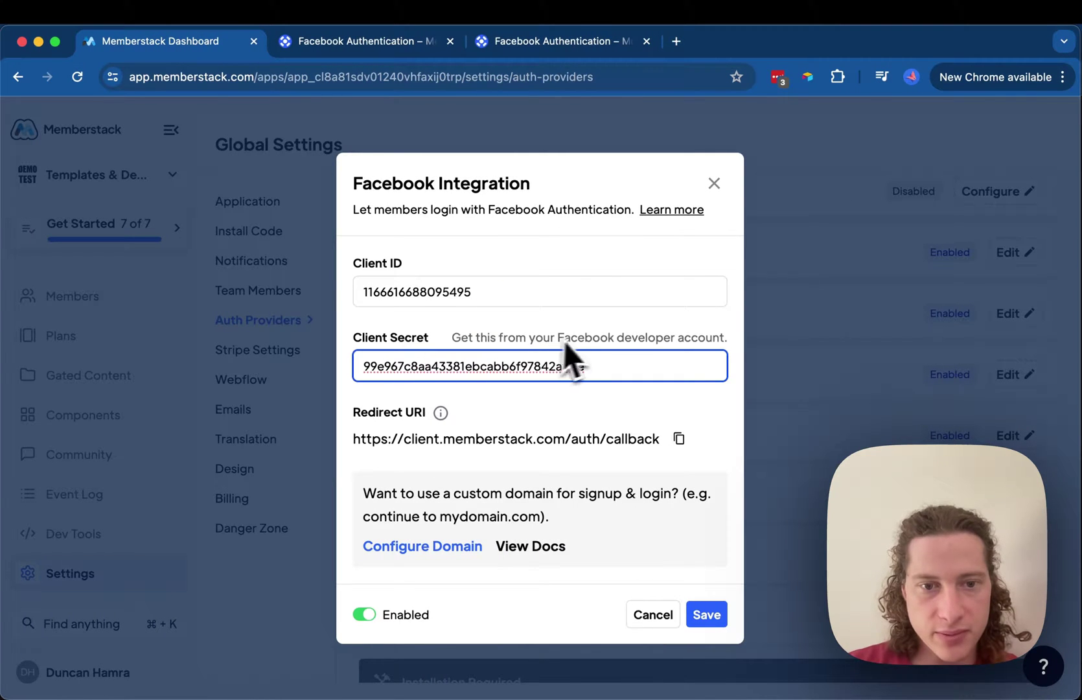
pyautogui.click(517, 336)
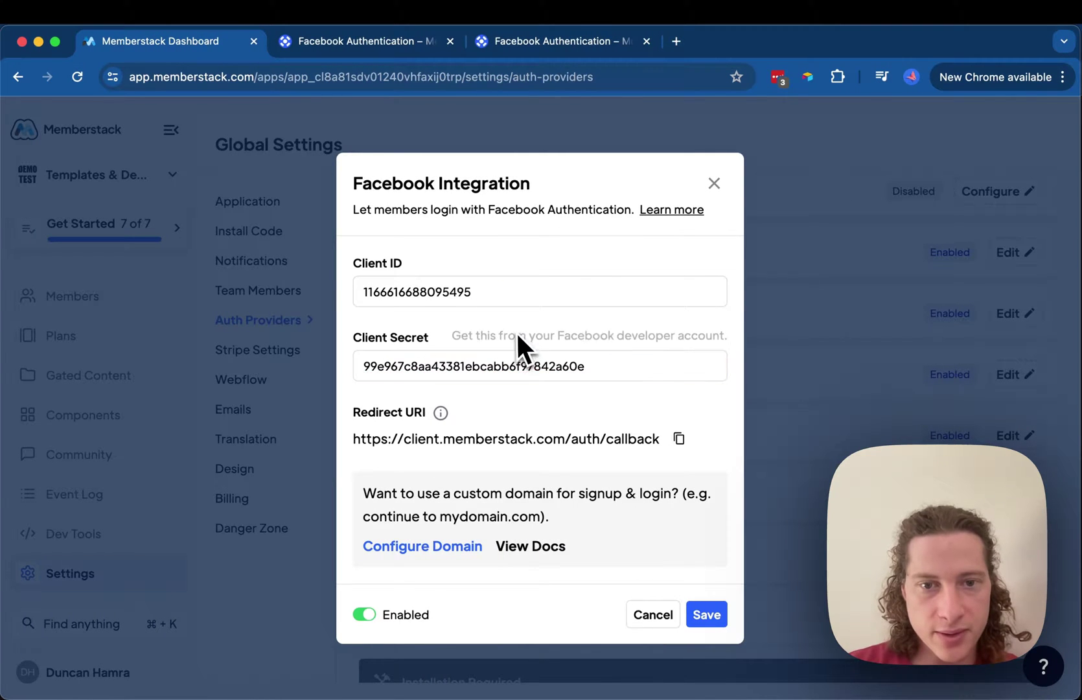
pyautogui.click(707, 612)
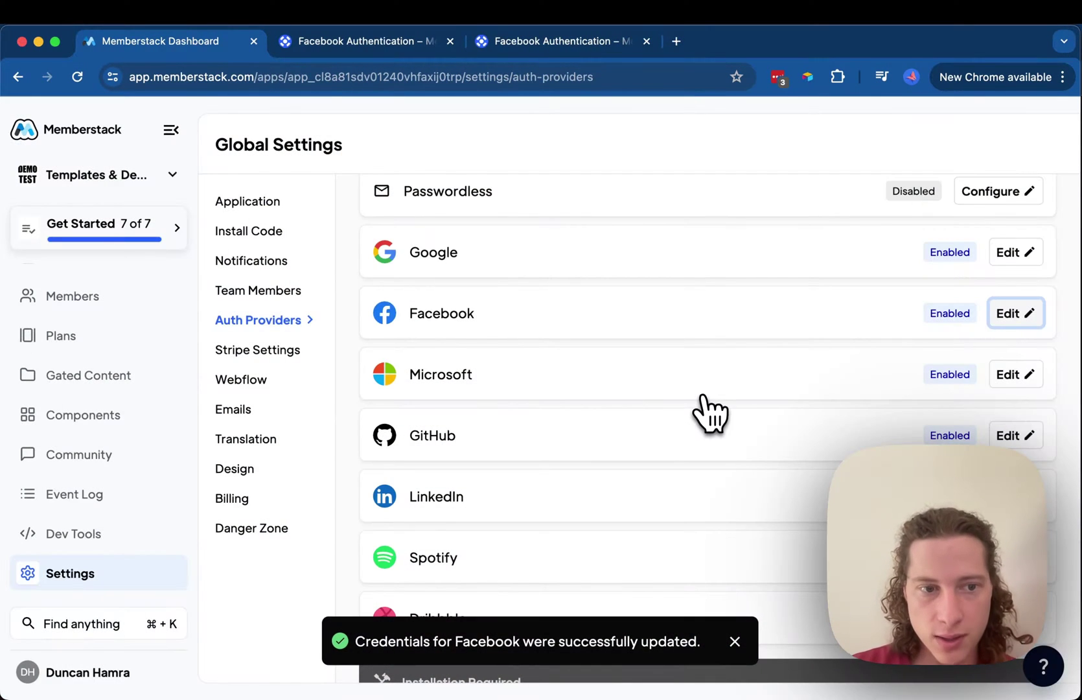
pyautogui.hotkey('ctrl', 'Right')
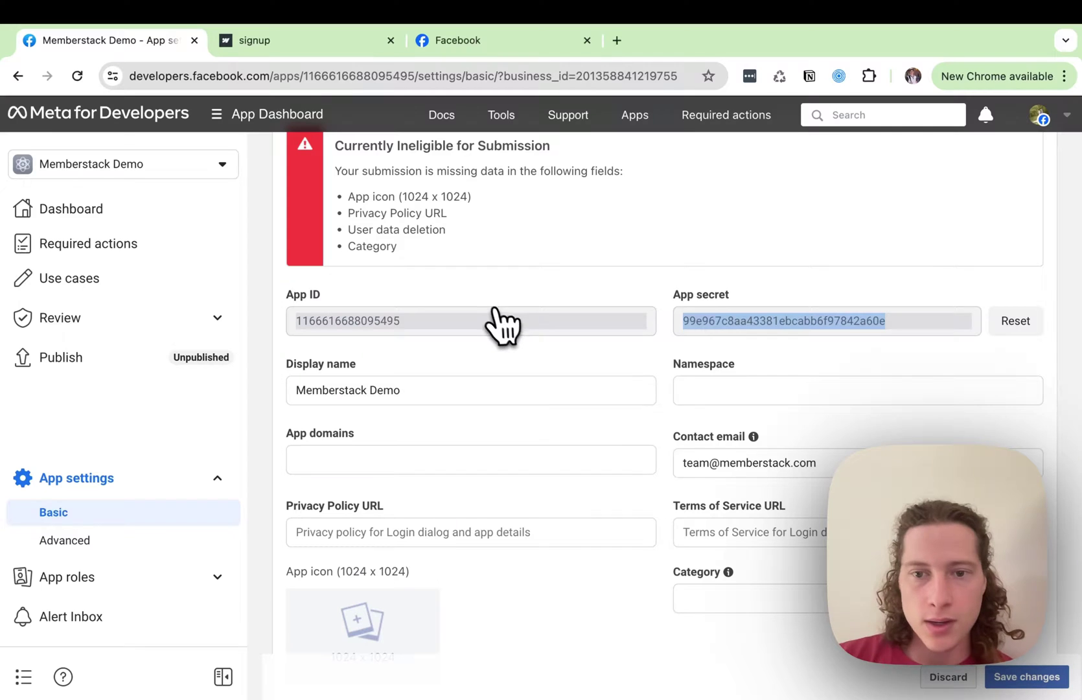
# Scroll down the Basic settings form to the App domains field
pyautogui.click(397, 389)
pyautogui.scroll(-2, 415, 390)
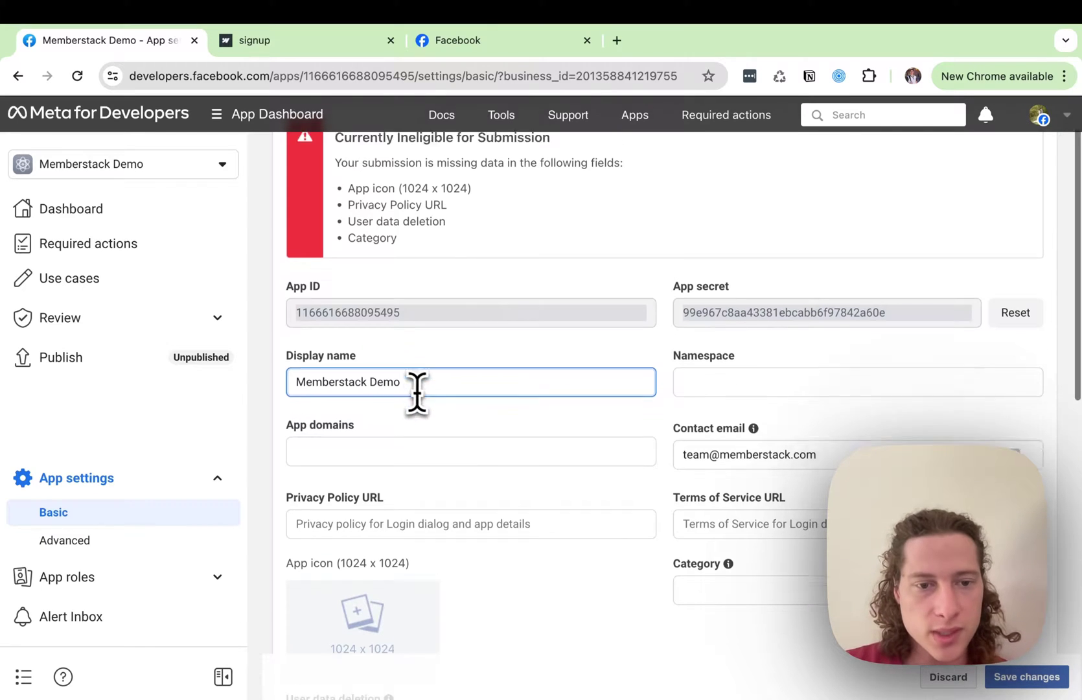
pyautogui.scroll(-1, 580, 379)
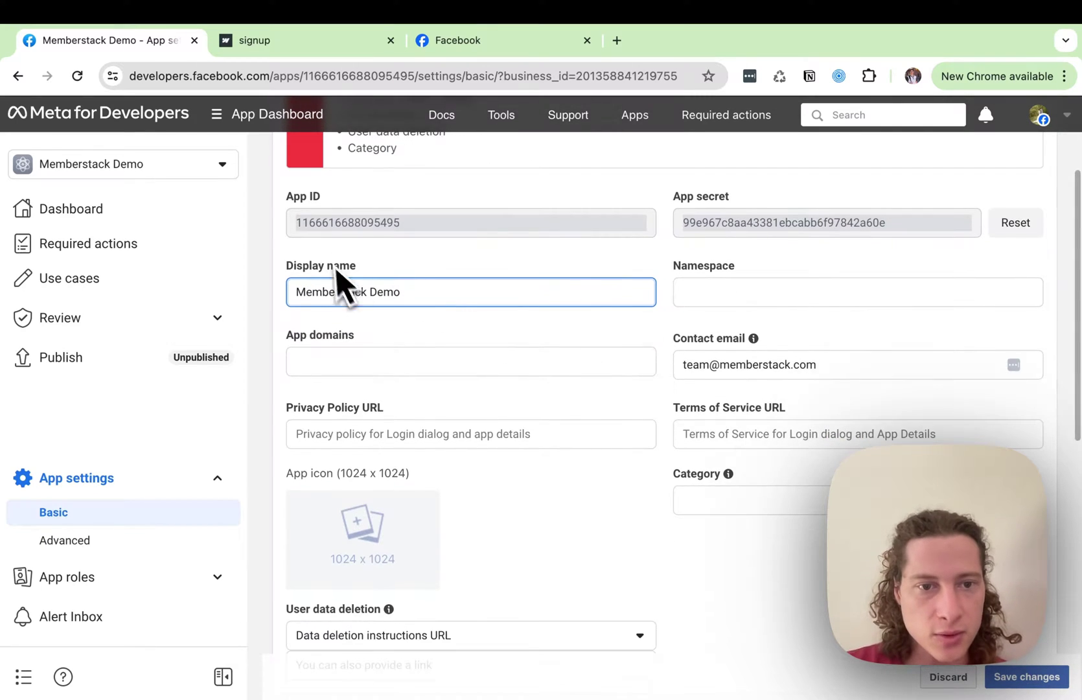
pyautogui.scroll(-2, 353, 305)
pyautogui.click(616, 285)
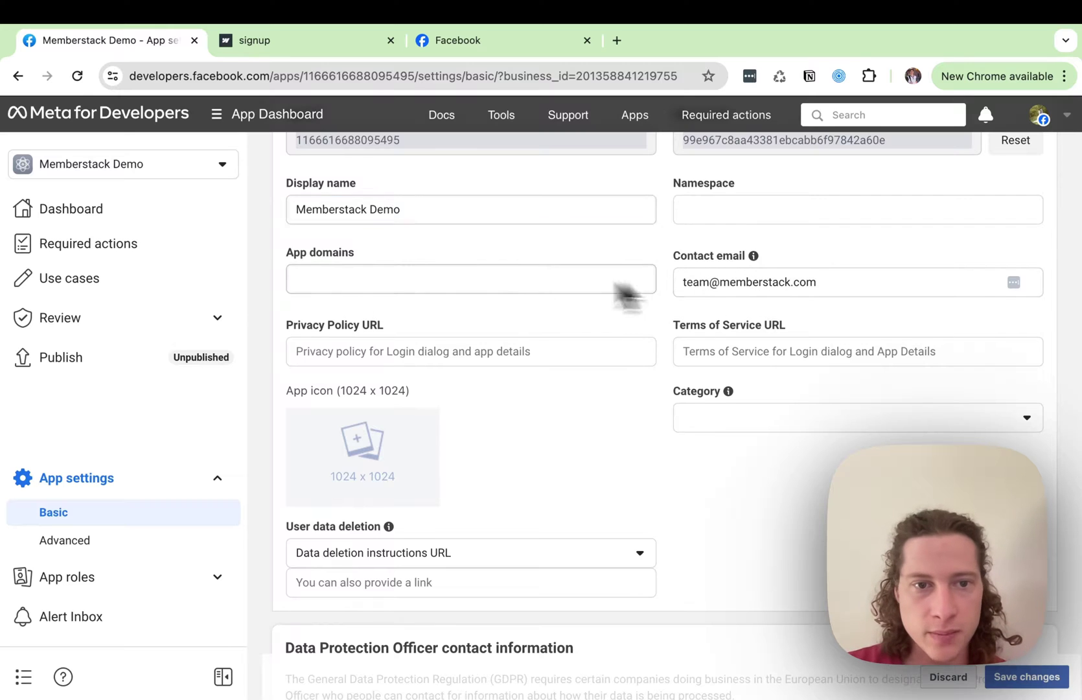
pyautogui.click(475, 285)
pyautogui.click(459, 257)
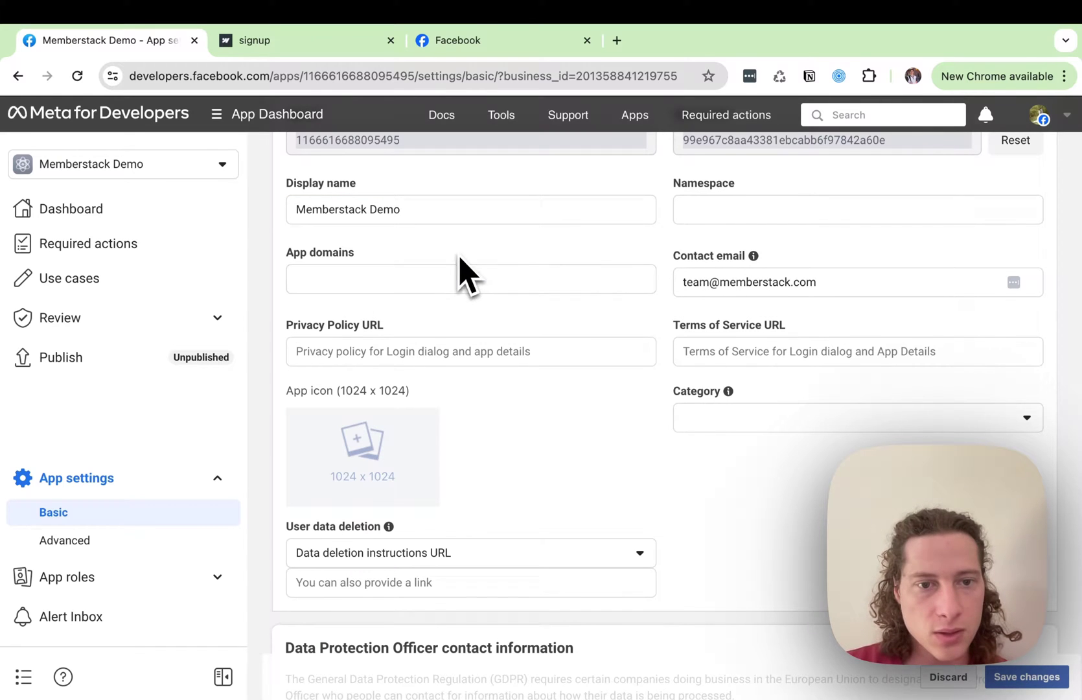
pyautogui.click(392, 282)
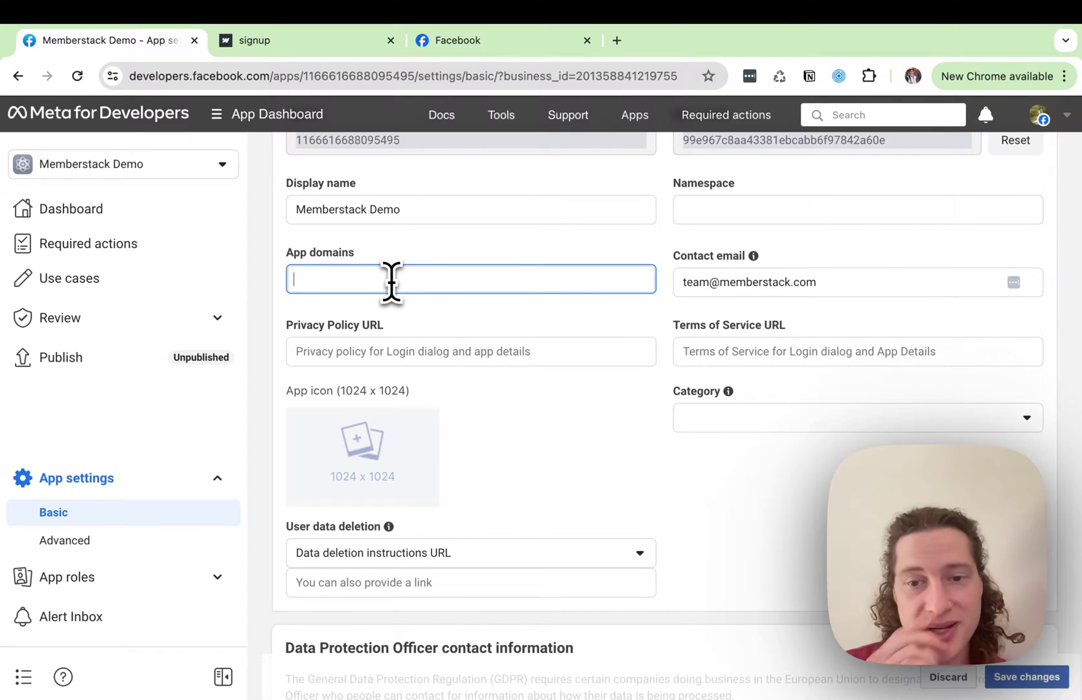
# Add the Memberstack web address as an app domain, then remove it again
pyautogui.scroll(-2, 609, 298)
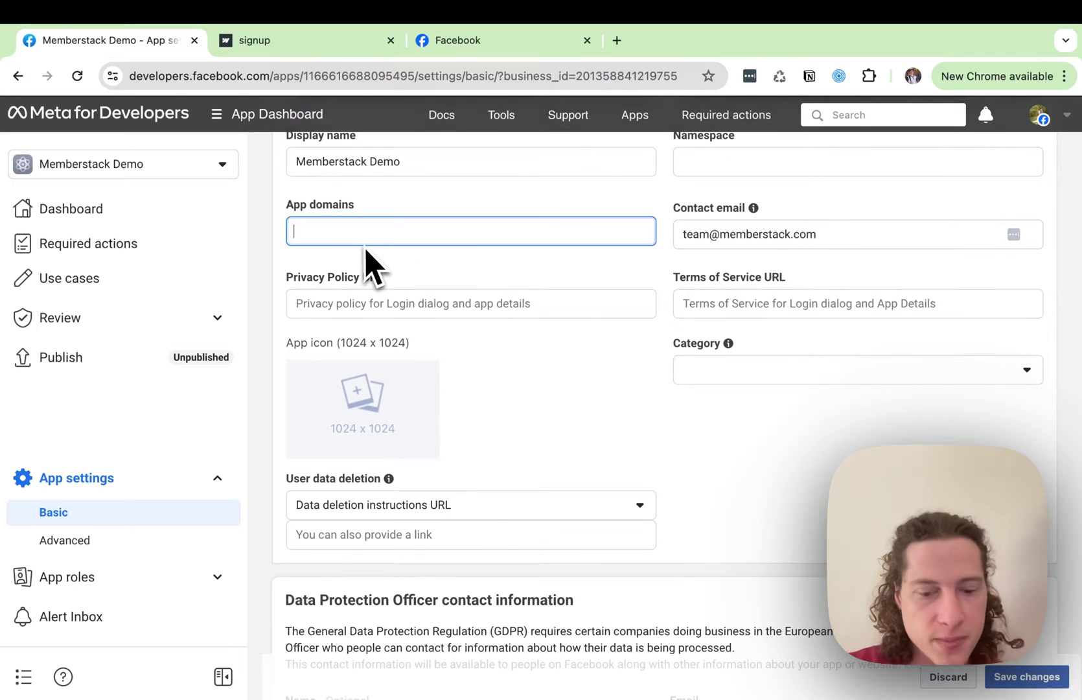
pyautogui.write('..h')
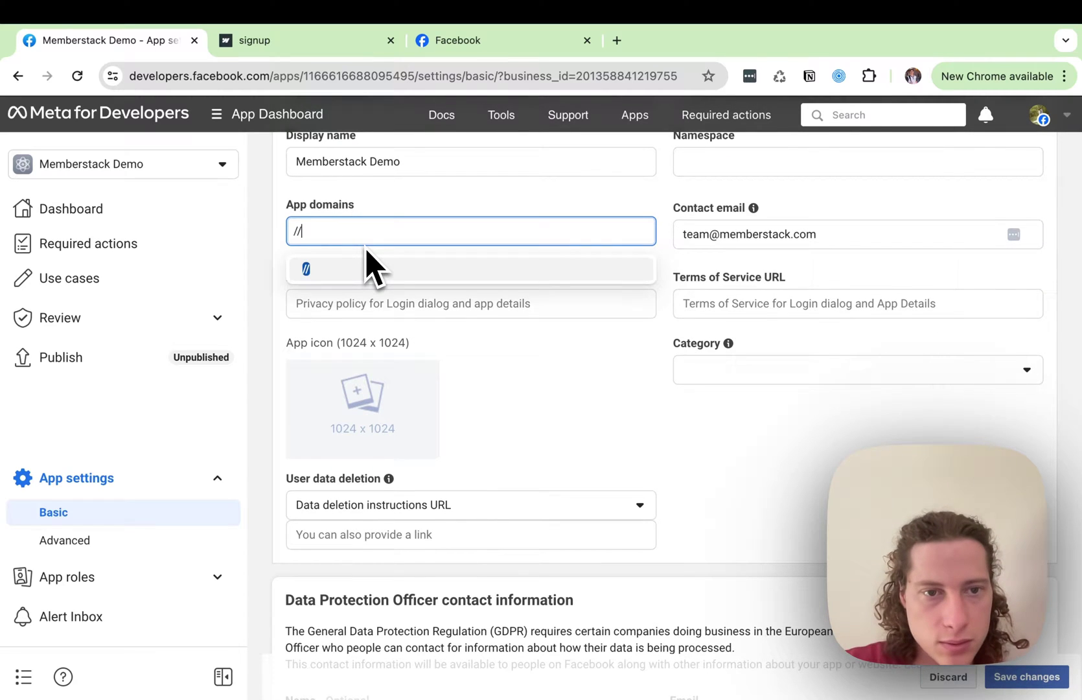
pyautogui.press('super+a')
pyautogui.write('https://www.memberstack.com')
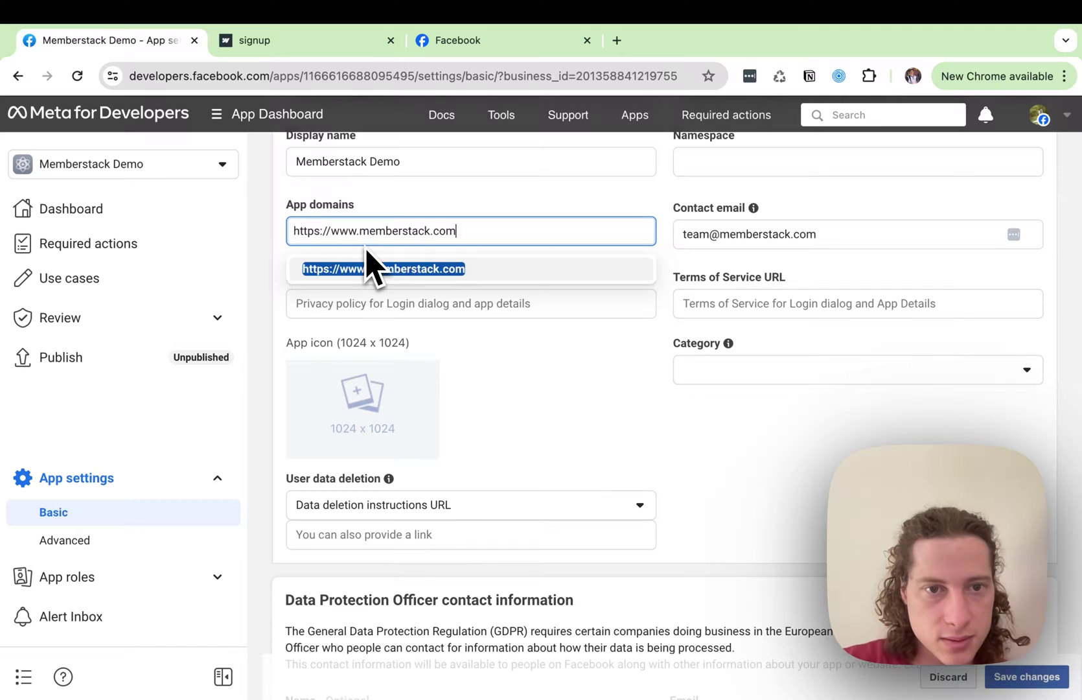
pyautogui.press('Return')
pyautogui.click(477, 231)
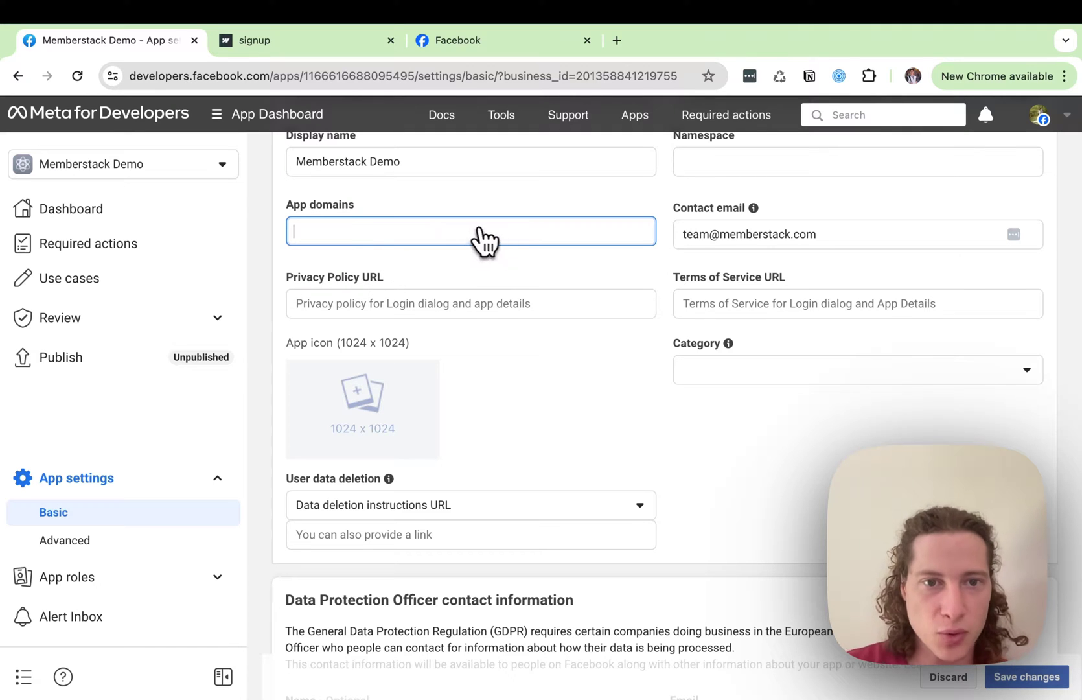
pyautogui.scroll(-2, 713, 279)
# Paste Memberstack's privacy policy and terms URLs, and set the category to Business and pages
pyautogui.click(448, 224)
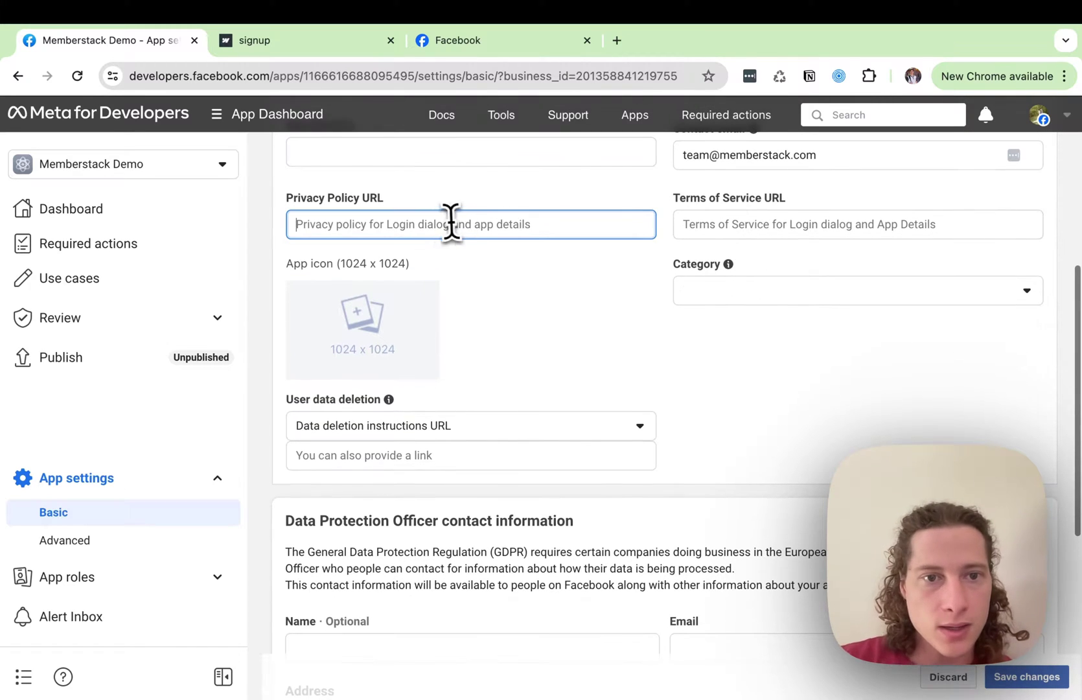
pyautogui.write('//privac')
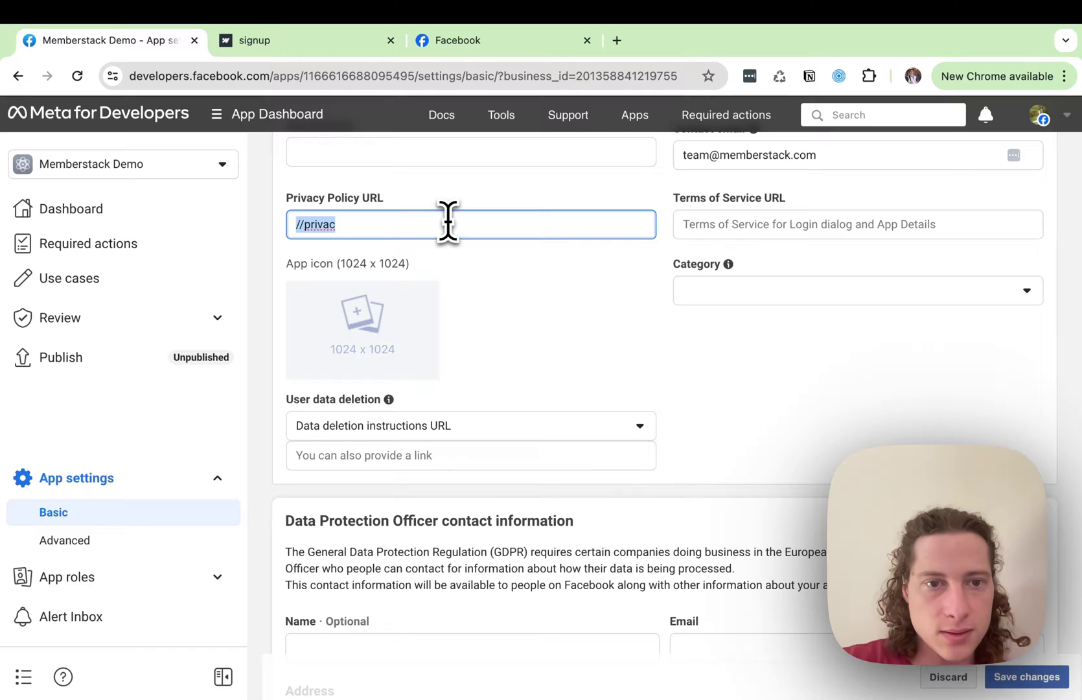
pyautogui.write('https://www.memberstack.com/legal/privacy-policy')
pyautogui.click(744, 227)
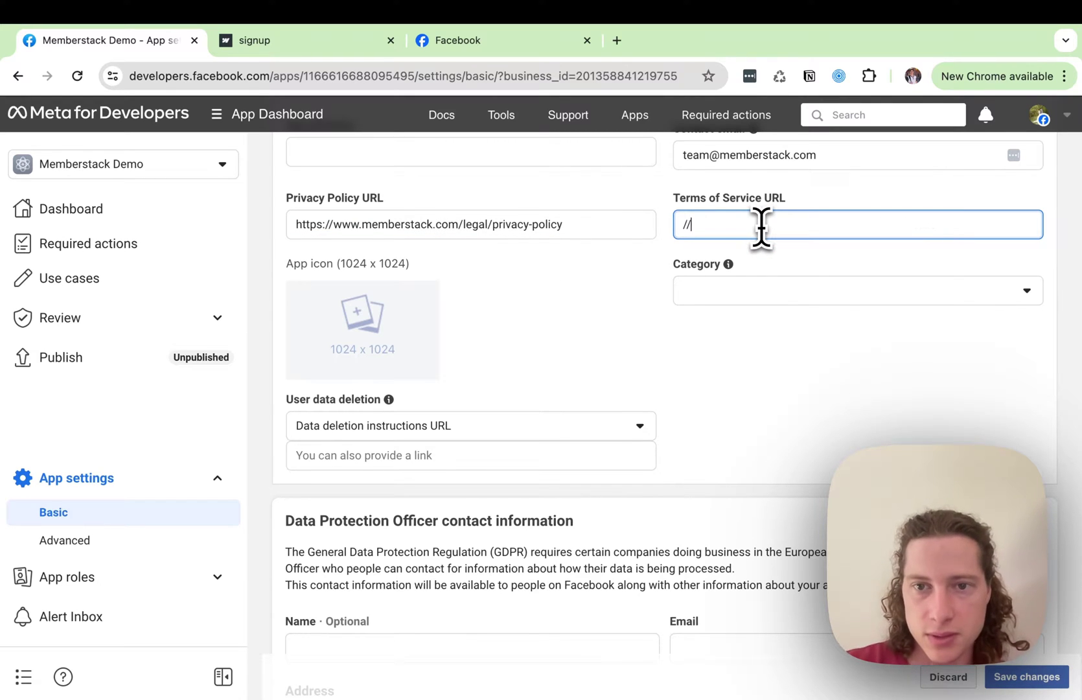
pyautogui.write('//terms')
pyautogui.hotkey('ctrl', 'a')
pyautogui.hotkey('ctrl', 'v')
pyautogui.click(740, 292)
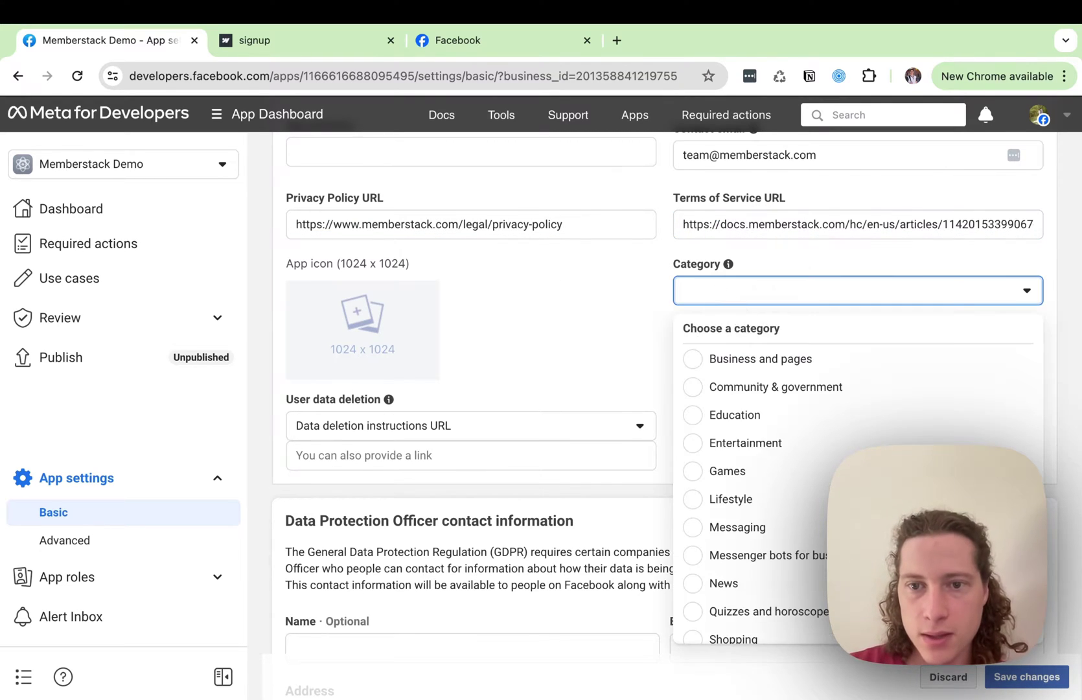
pyautogui.click(765, 364)
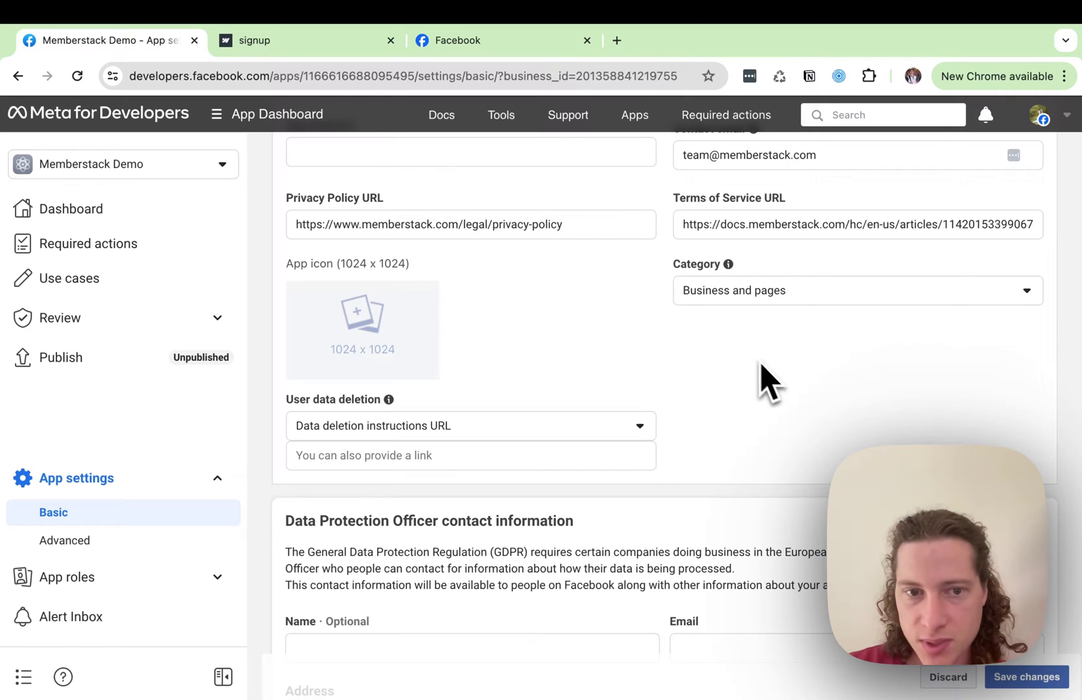
# Upload the Memberstack logo as the app icon
pyautogui.click(392, 358)
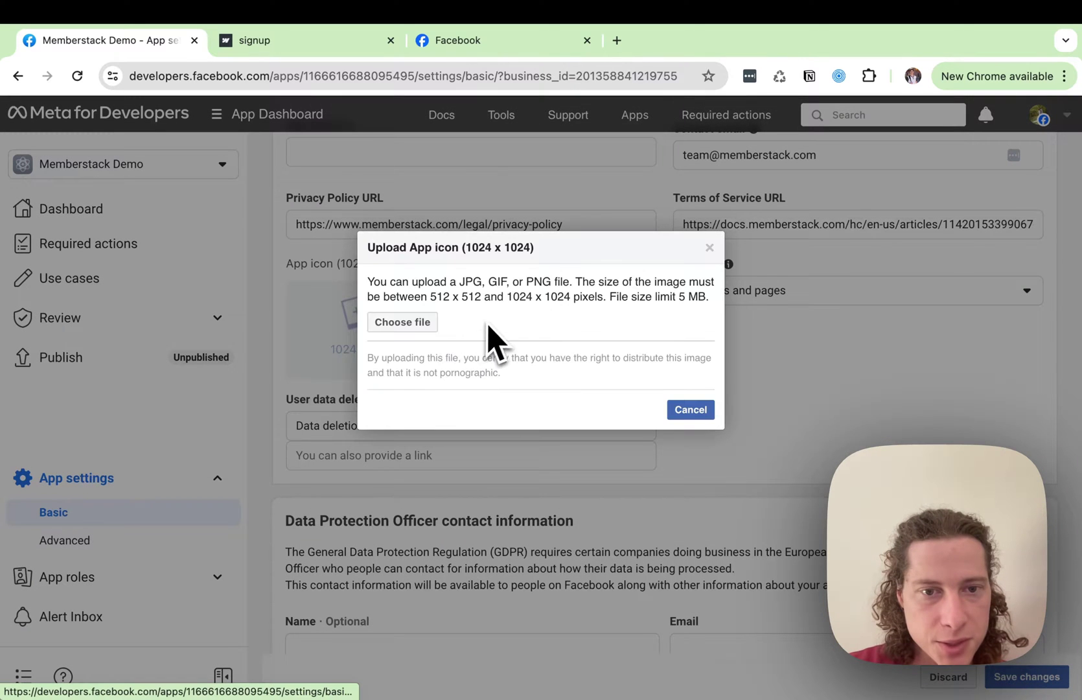
pyautogui.click(423, 324)
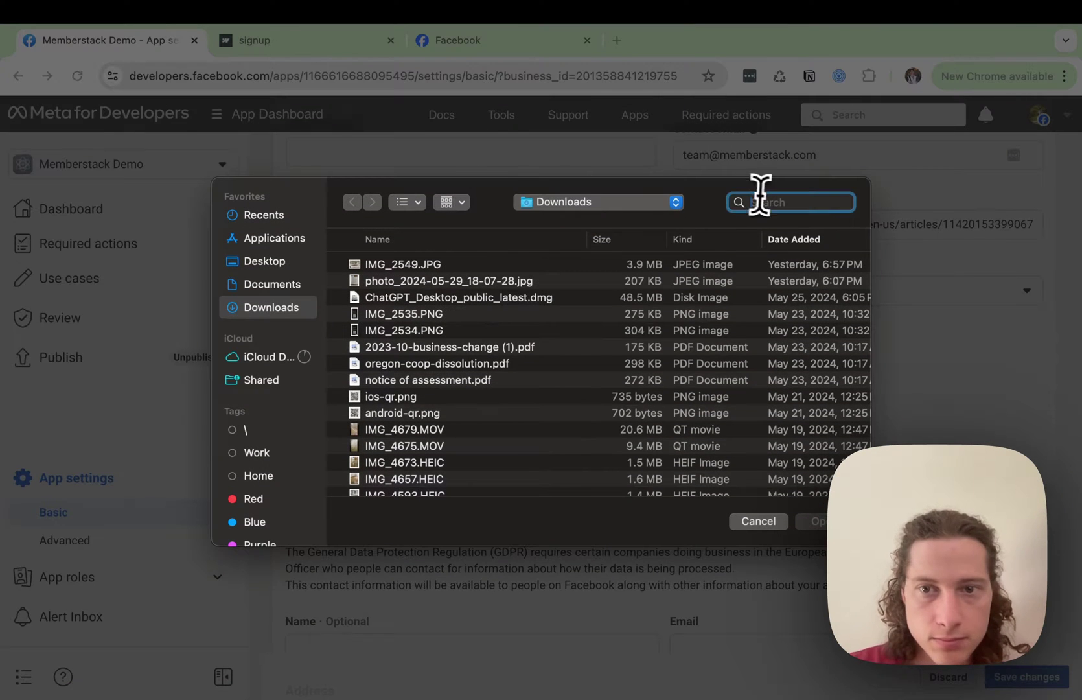
pyautogui.press('Escape')
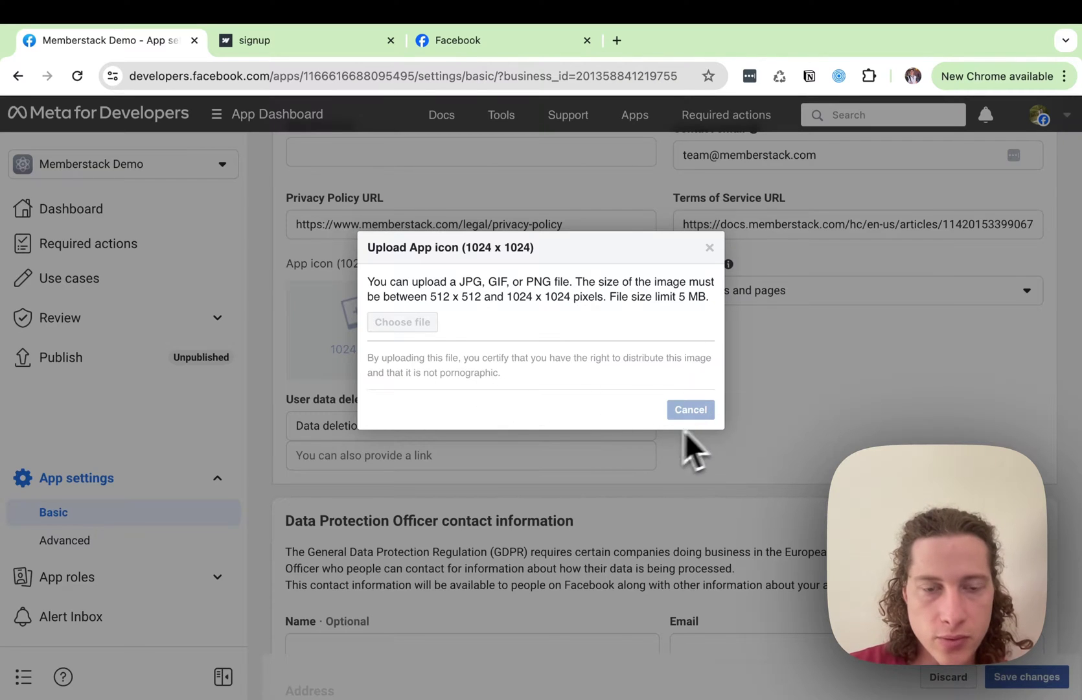
# Paste the Memberstack docs link into the data deletion instructions URL field and save the Basic settings
pyautogui.scroll(-3, 687, 418)
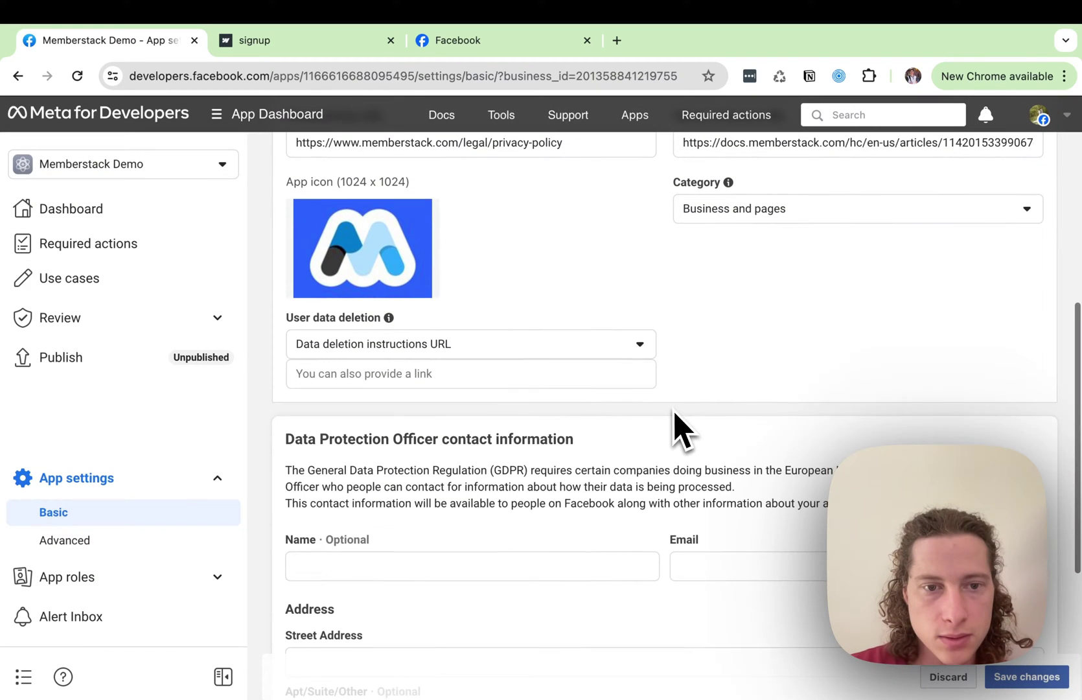
pyautogui.click(415, 369)
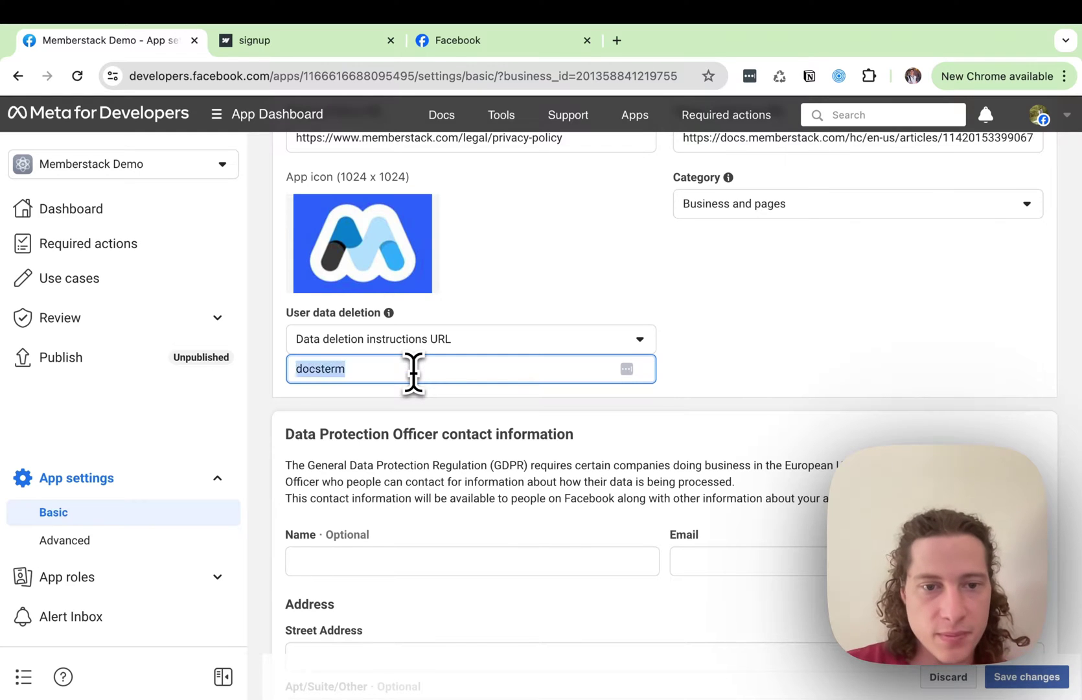
pyautogui.hotkey('ctrl', 'v')
pyautogui.click(711, 330)
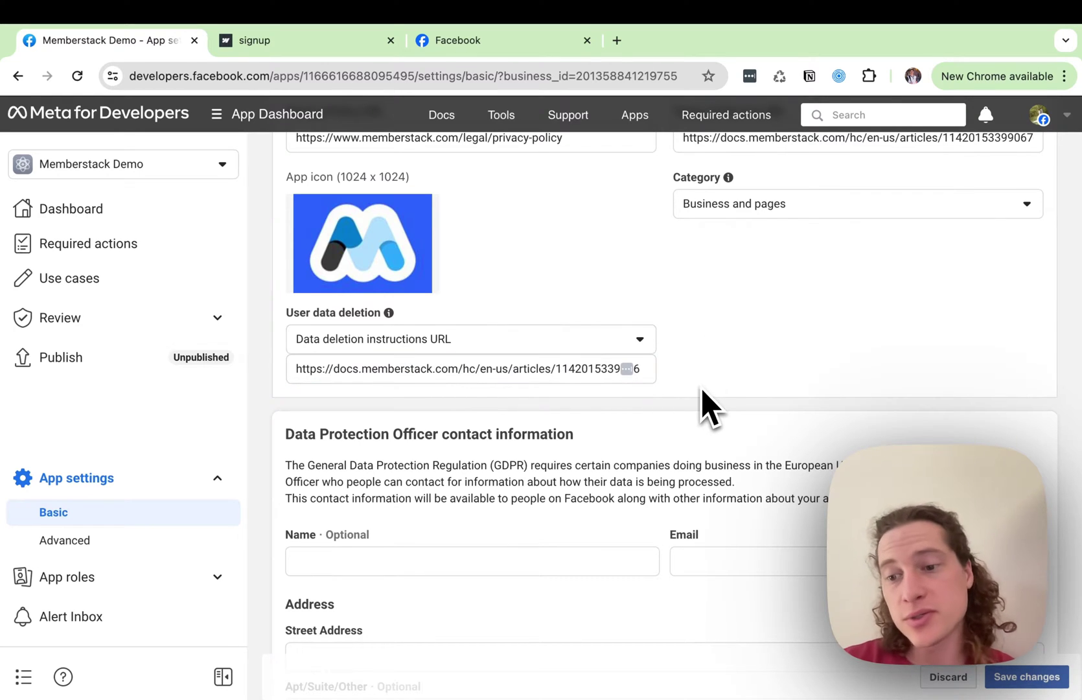
pyautogui.scroll(-2, 703, 390)
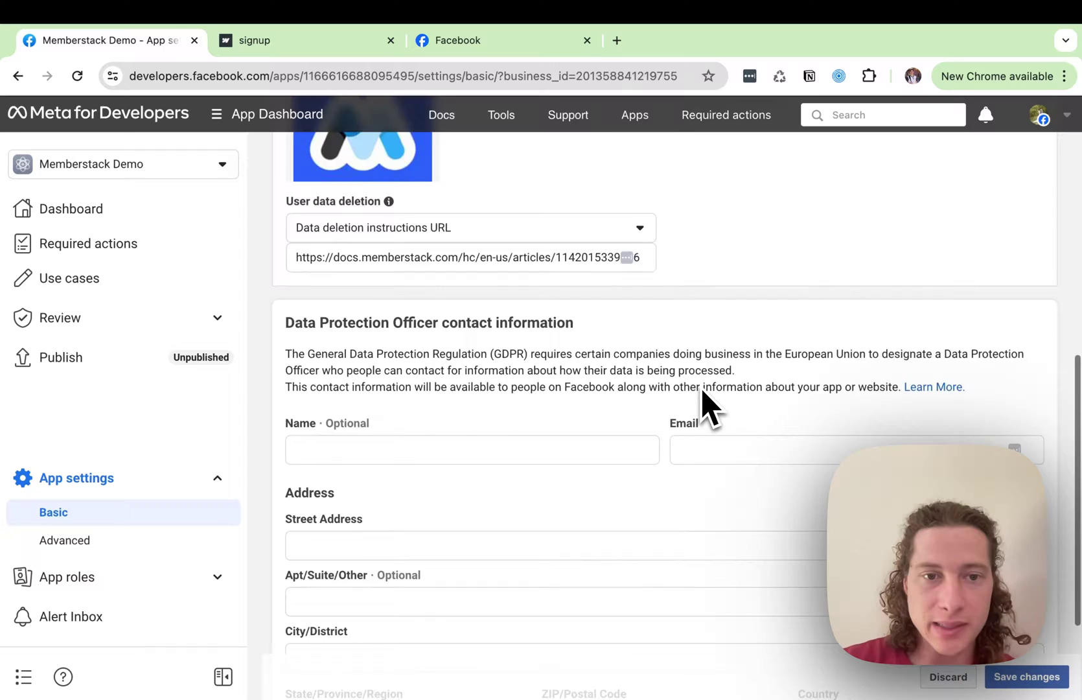
pyautogui.scroll(3, 703, 391)
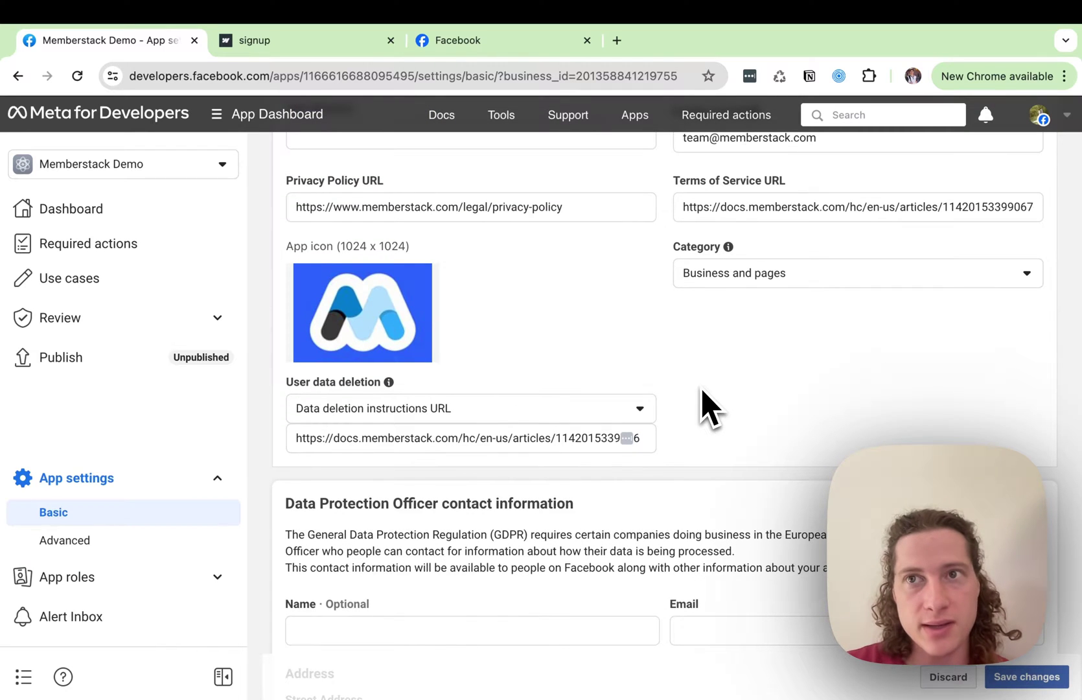
pyautogui.scroll(-2, 710, 407)
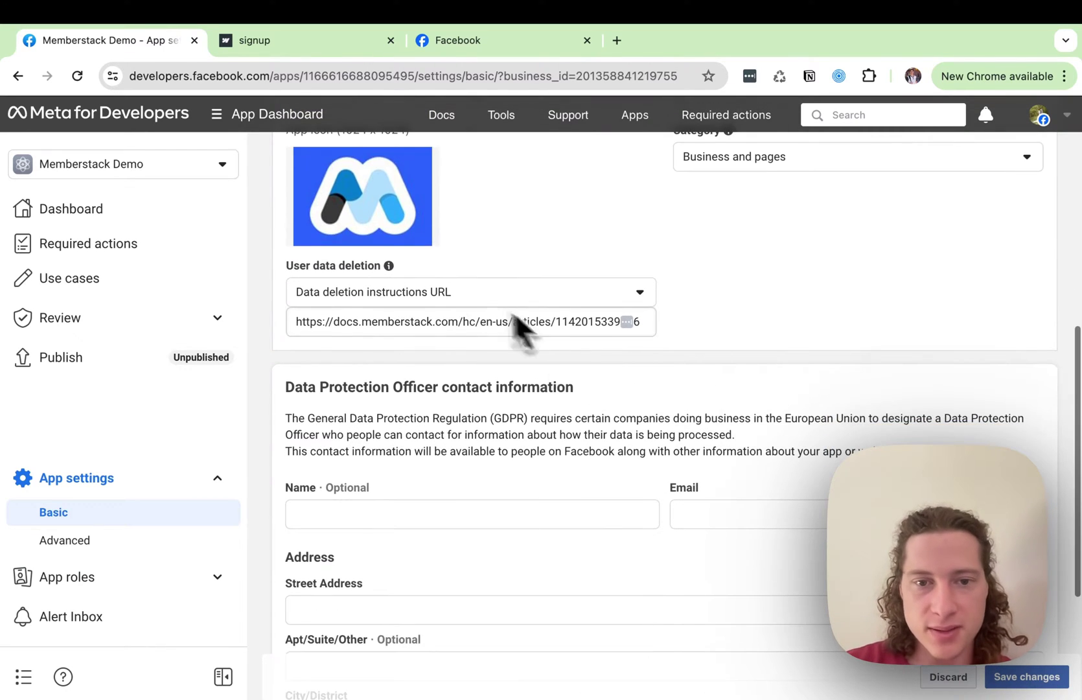
pyautogui.scroll(-3, 616, 448)
pyautogui.scroll(10, 708, 425)
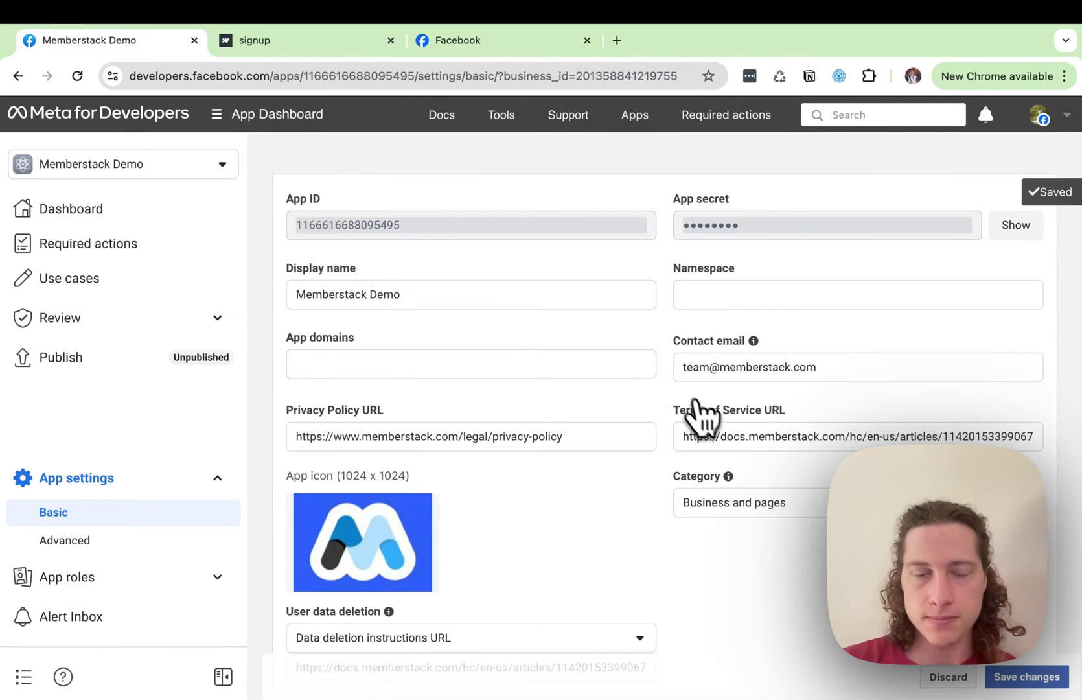
# Try publishing the app from the Publish page, dismiss the Unable to publish notice, then start business verification
pyautogui.click(61, 357)
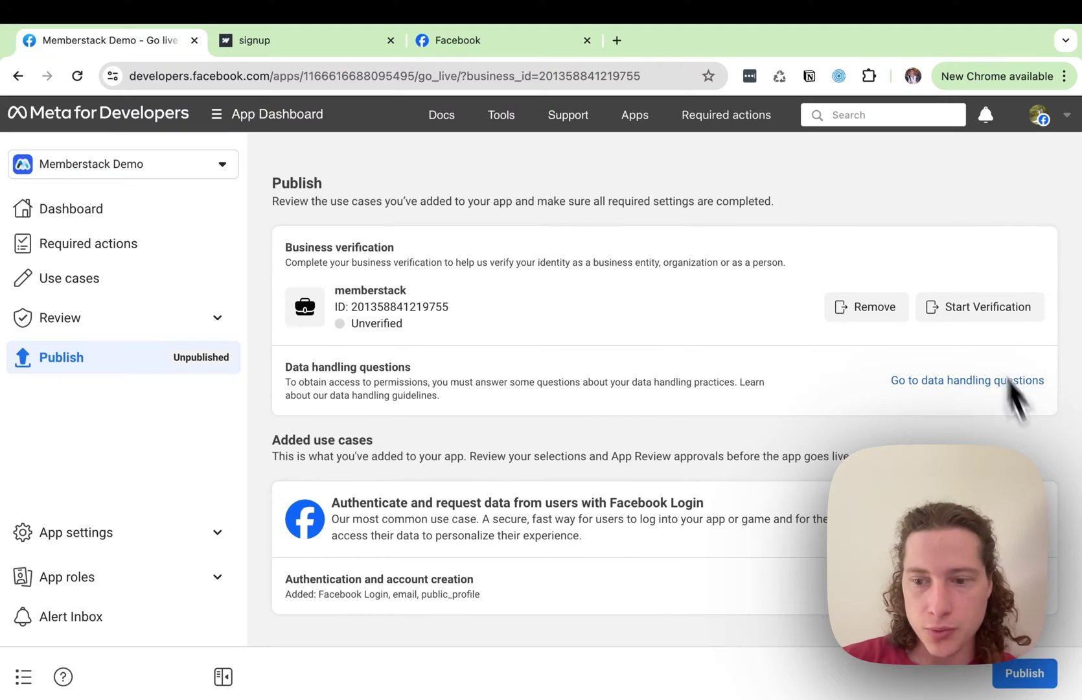
pyautogui.click(1008, 677)
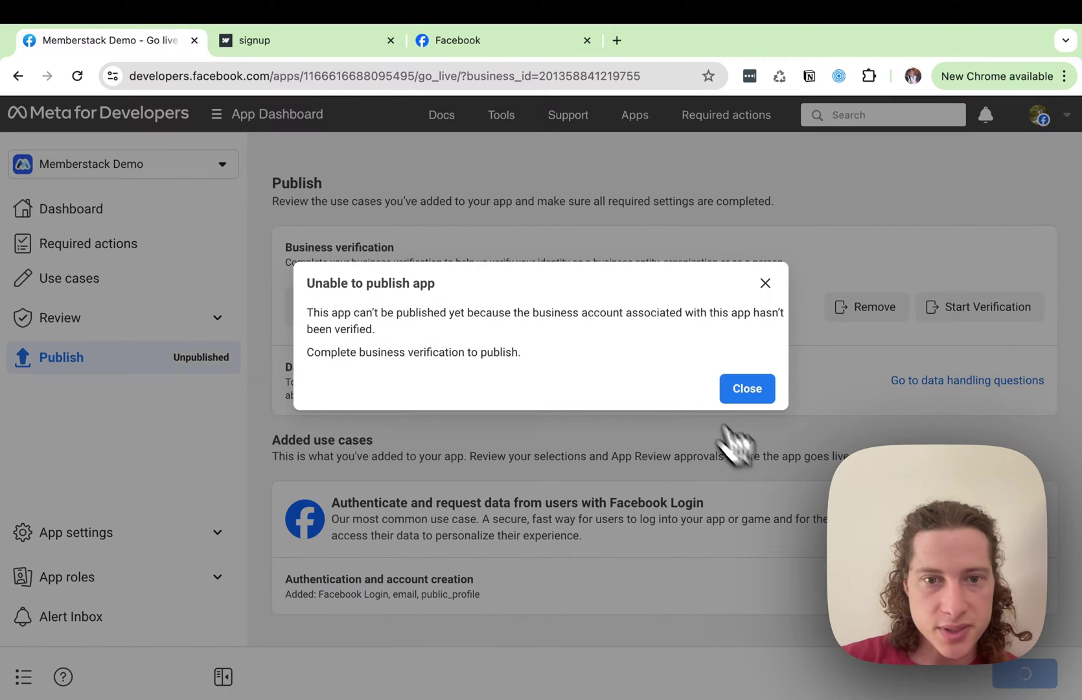
pyautogui.click(745, 390)
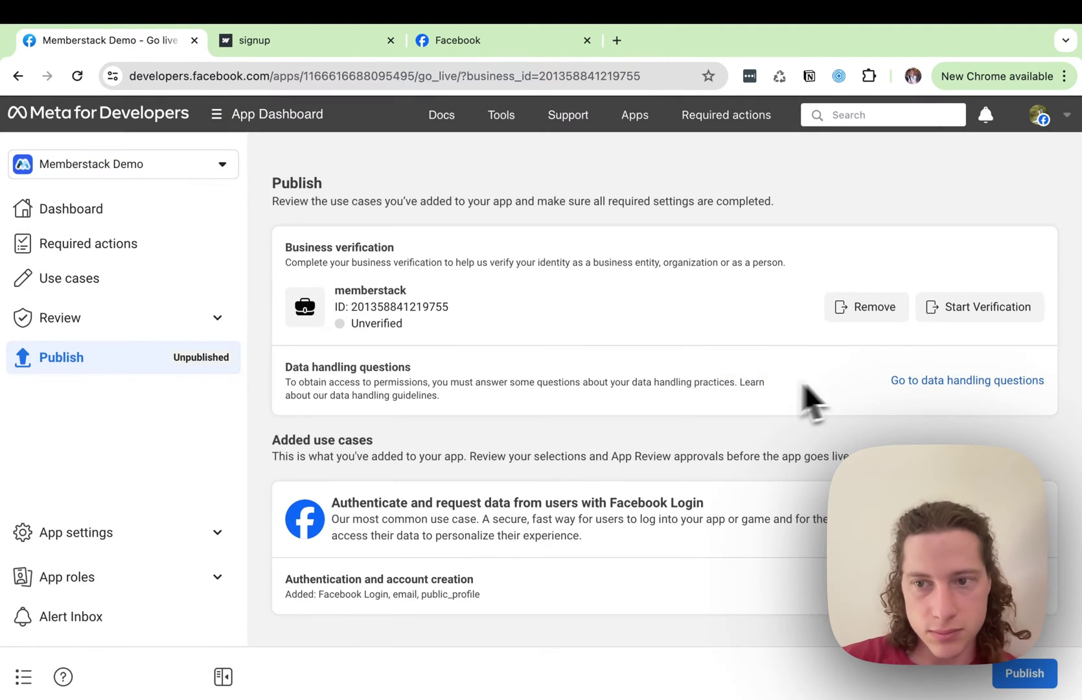
pyautogui.click(974, 316)
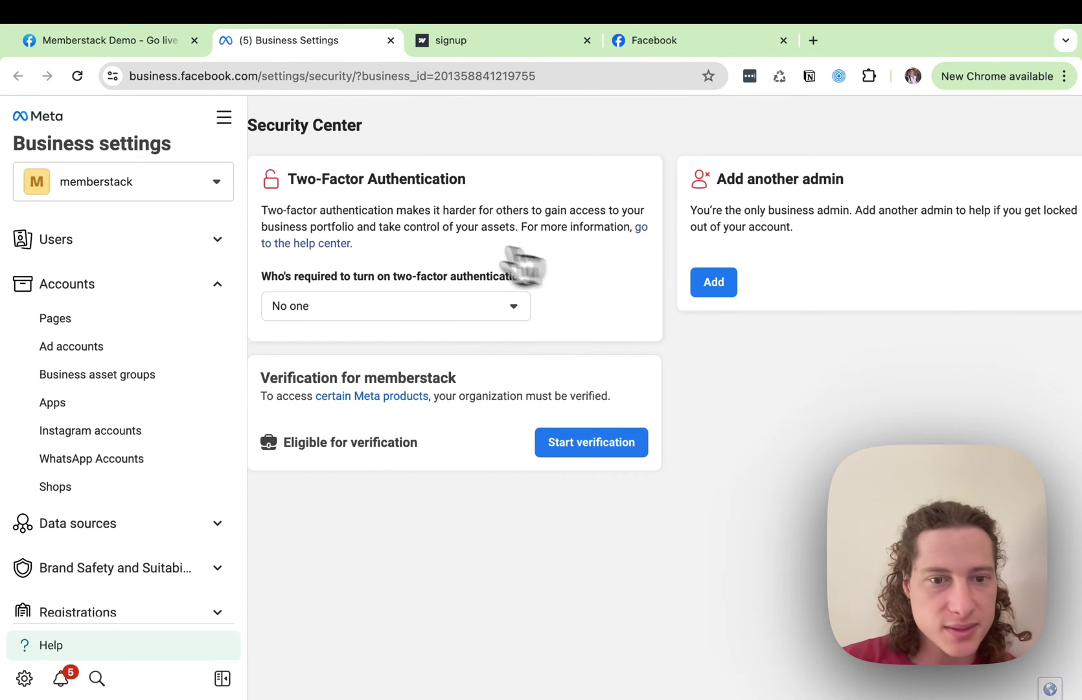
# Open the Verify your business overview for memberstack, then exit it without verifying
pyautogui.click(591, 454)
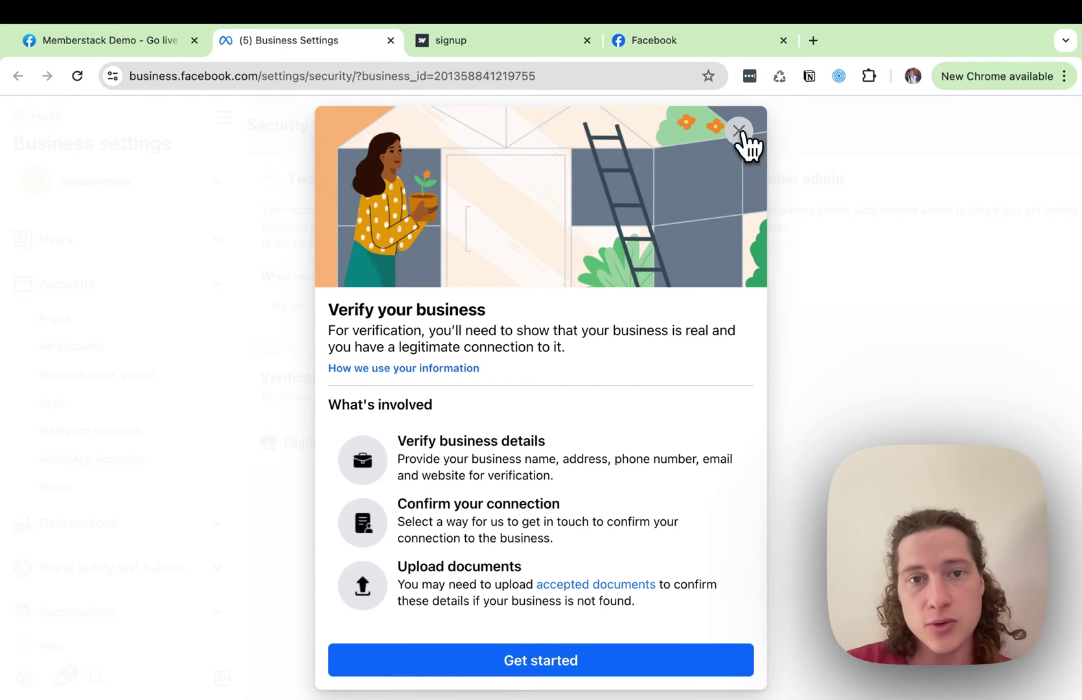
pyautogui.click(739, 131)
pyautogui.click(703, 445)
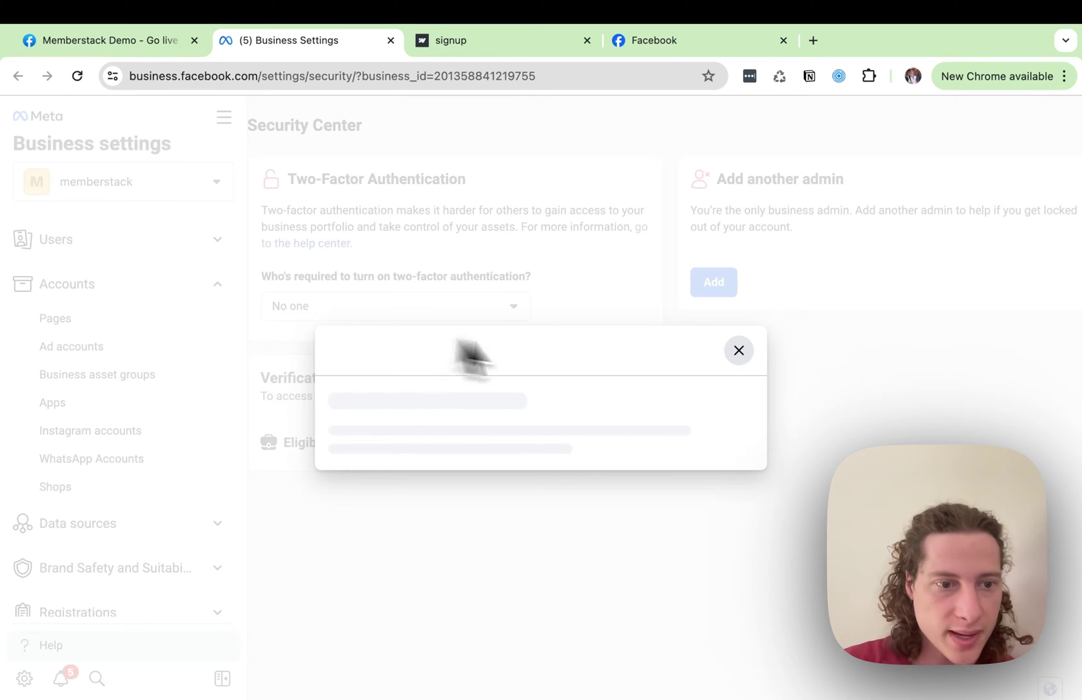
# On the Webflow Signup Form, choose Continue with Facebook to reach the Memberstack Demo consent screen
pyautogui.click(499, 40)
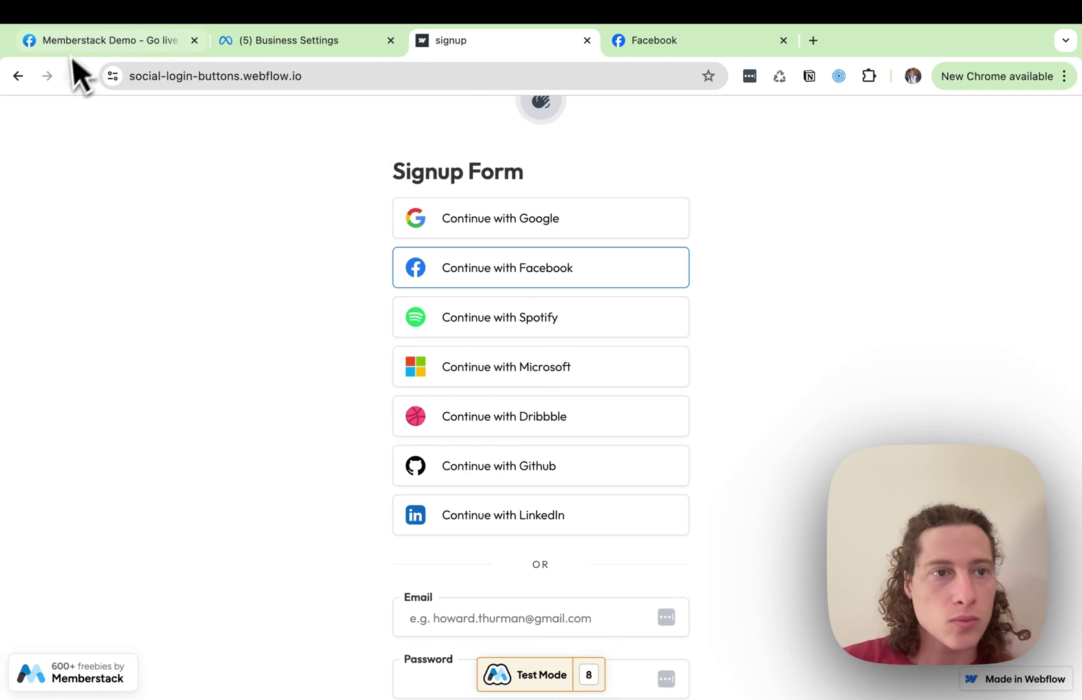
pyautogui.click(555, 283)
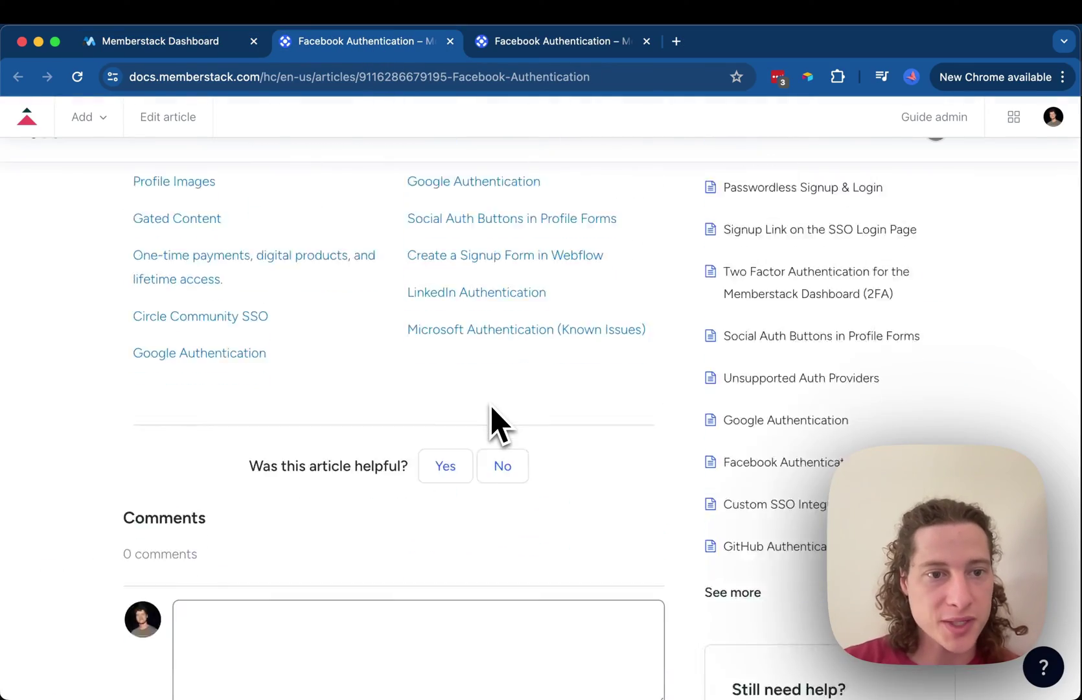
pyautogui.scroll(-3, 499, 425)
pyautogui.scroll(12, 499, 425)
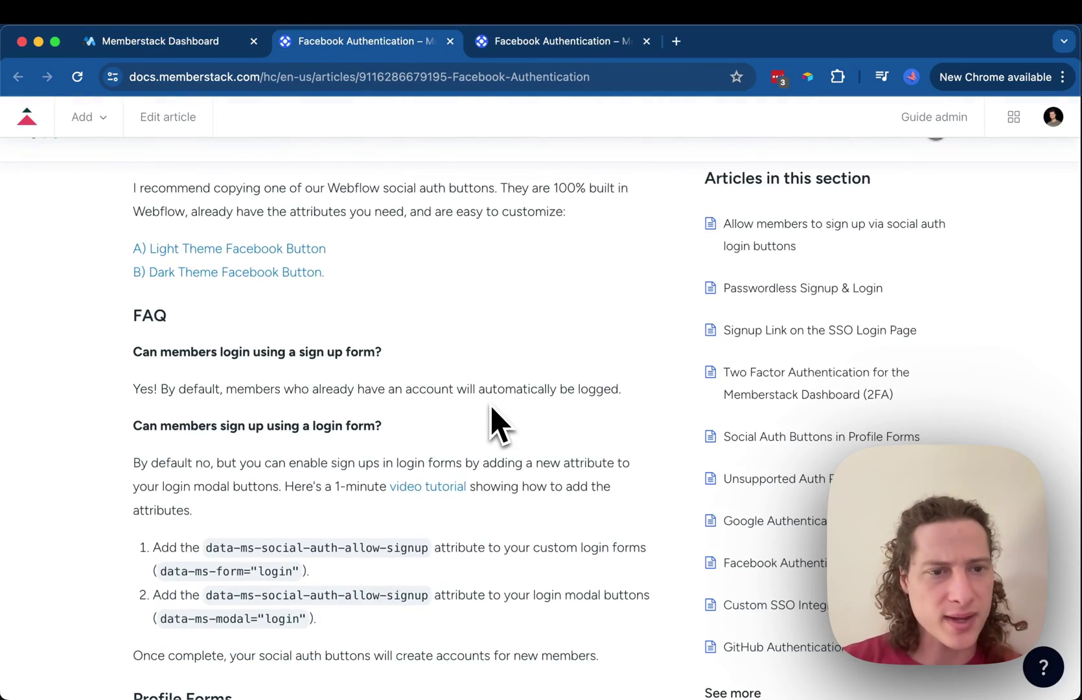
pyautogui.scroll(10, 491, 408)
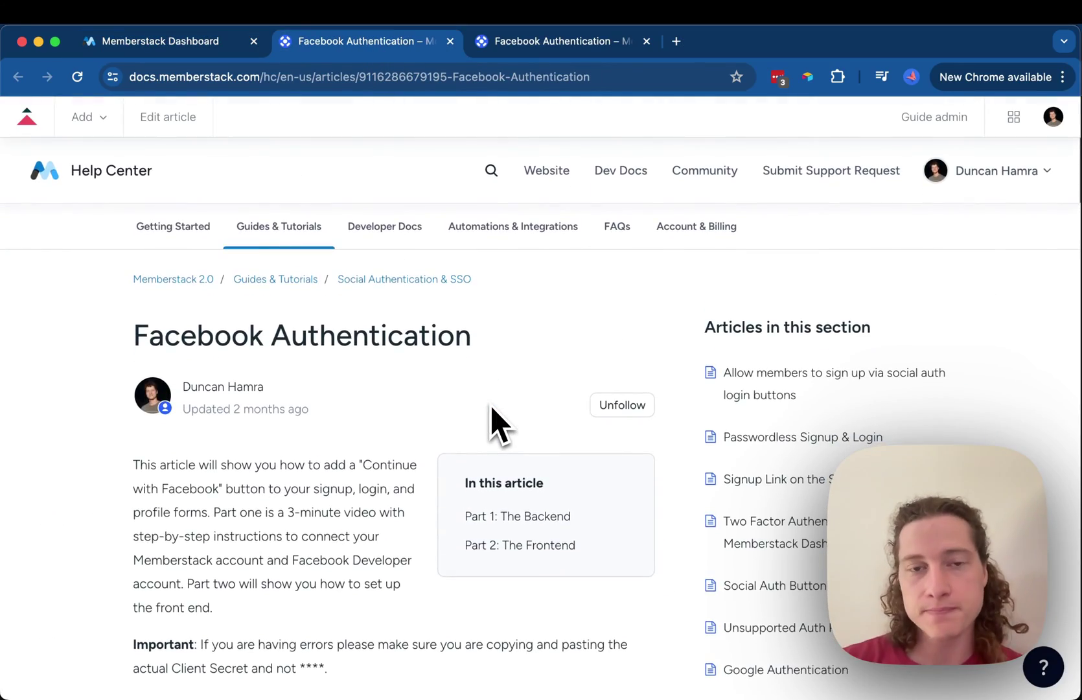